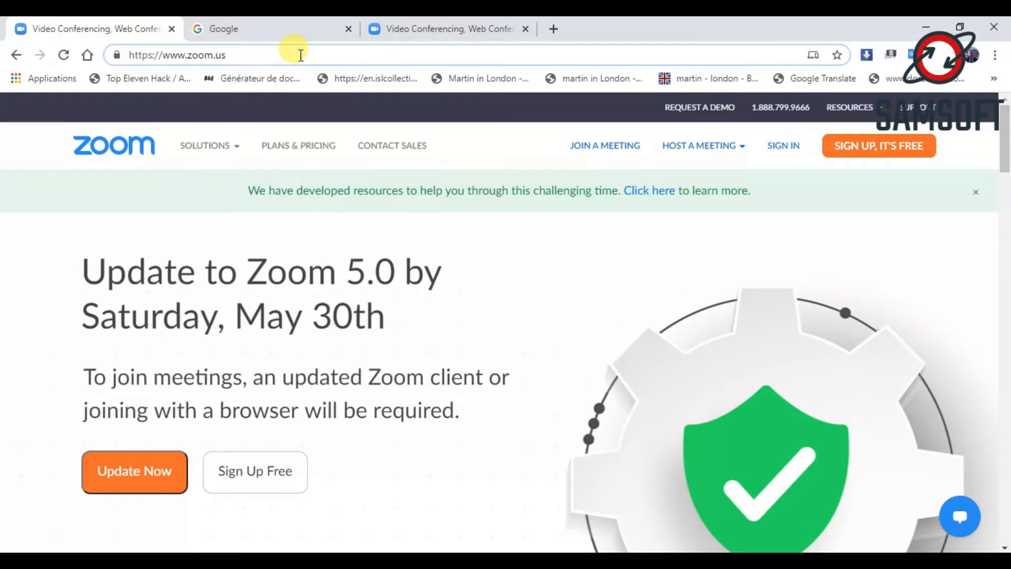
# - Load the zoom.us website and open its Zoom Client download page from the site's resources
pyautogui.press('Return')
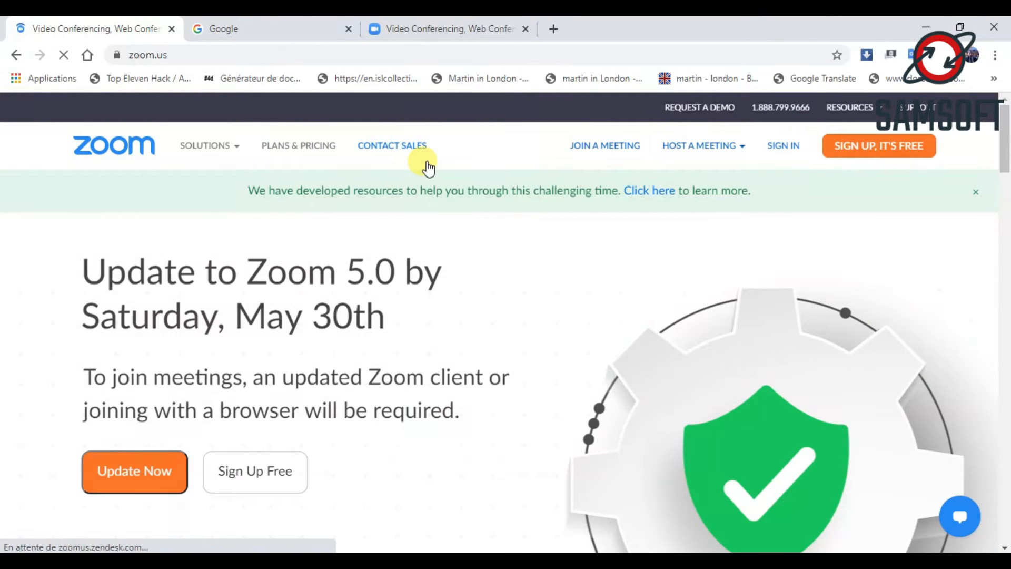
pyautogui.moveTo(861, 116)
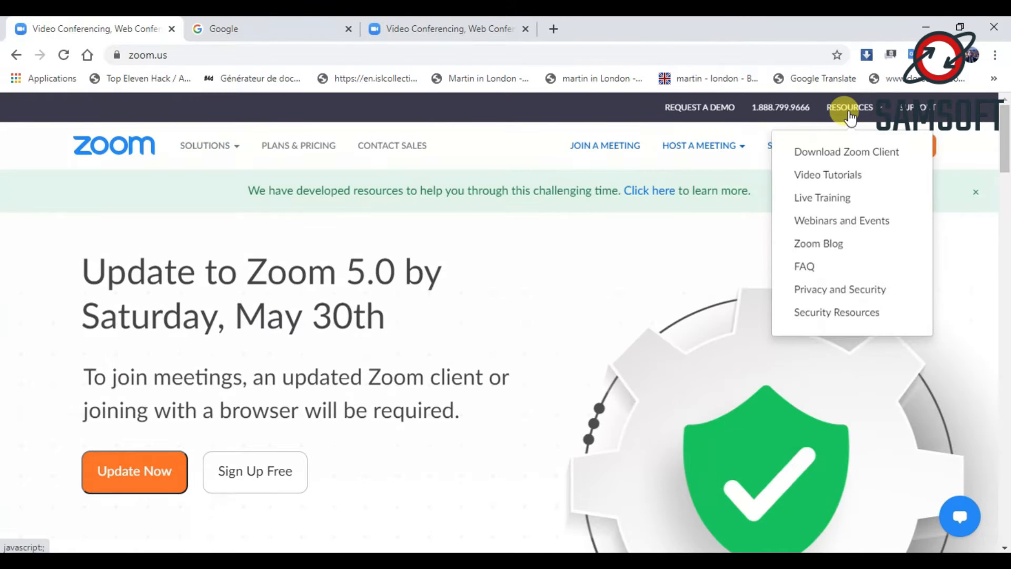
pyautogui.click(870, 161)
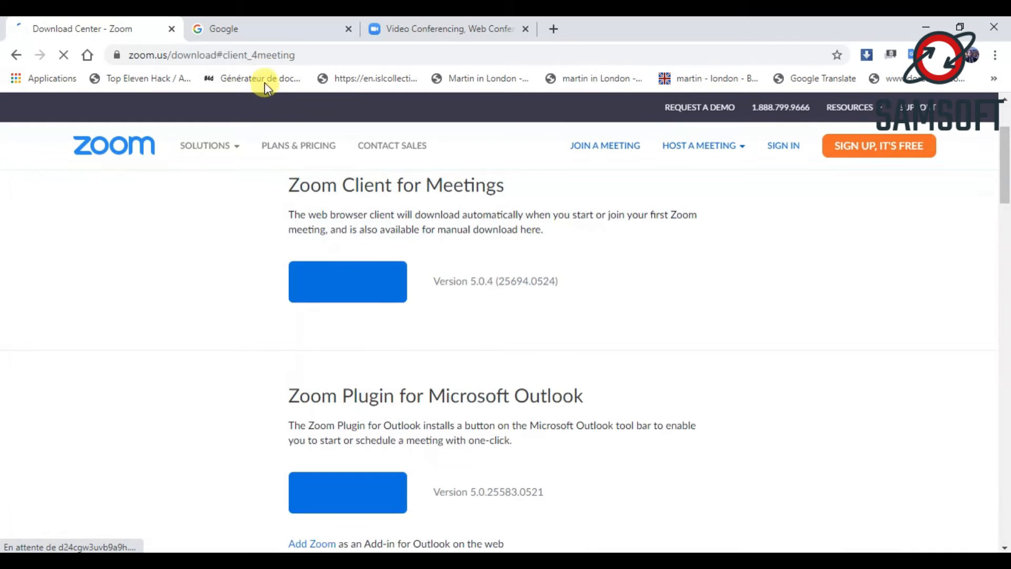
# - Search Google for "zoom" and open the Download Center result
pyautogui.click(271, 30)
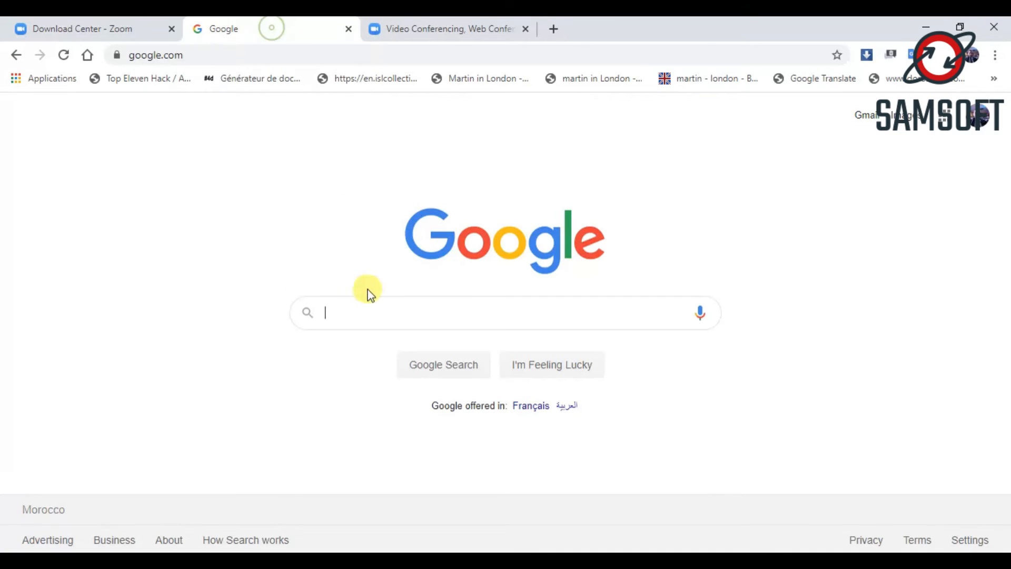
pyautogui.click(377, 323)
pyautogui.write('z')
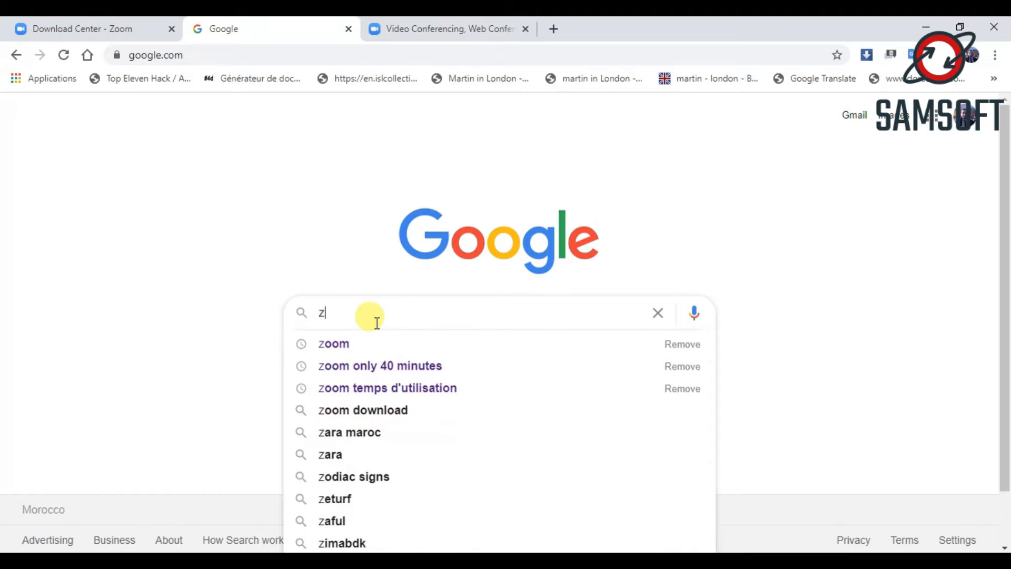
pyautogui.write('oom')
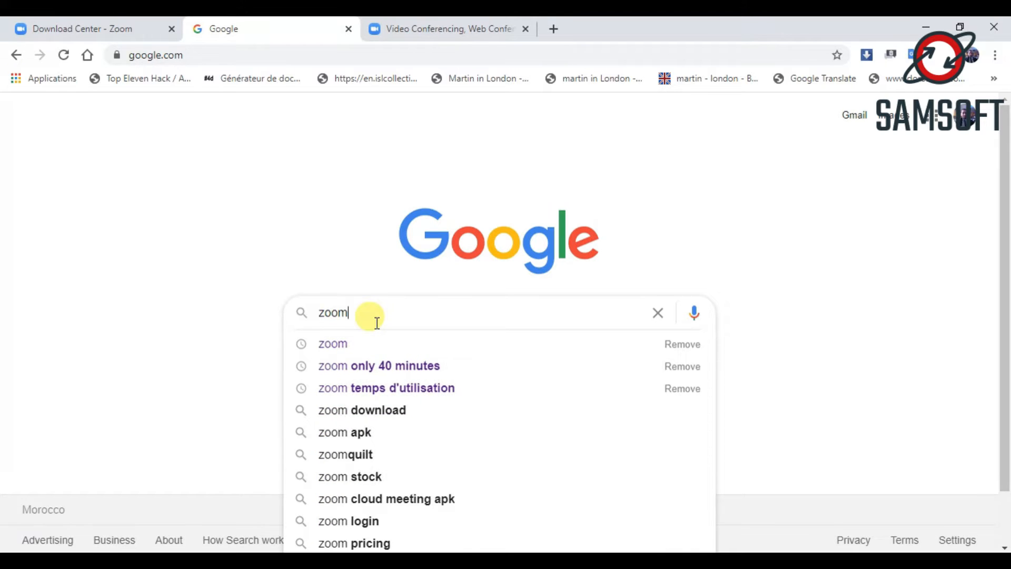
pyautogui.click(367, 345)
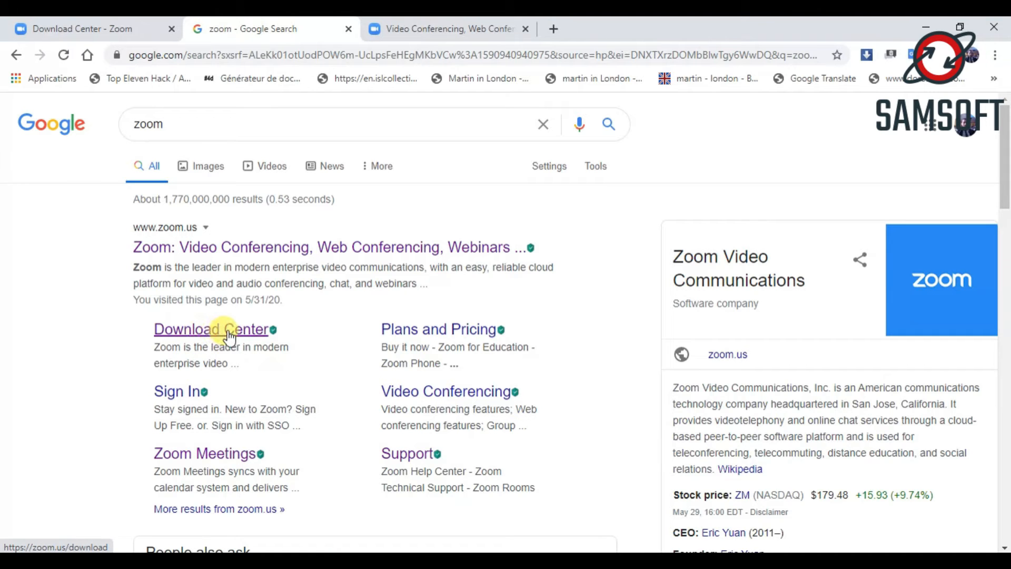
pyautogui.click(229, 333)
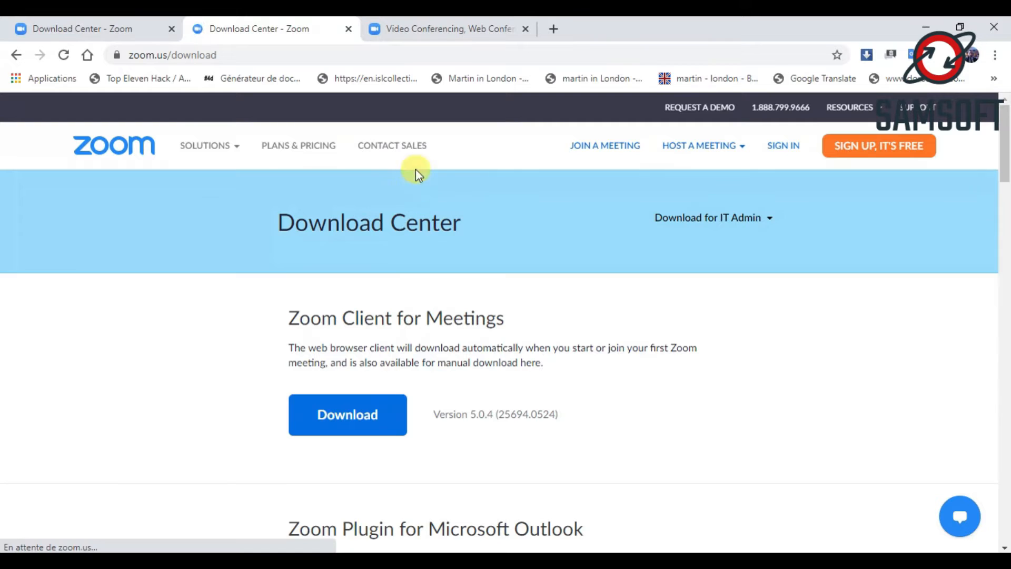
# - Download the Zoom Client for Meetings installer, ZoomInstaller (1).exe, and run it to install and open Zoom
pyautogui.click(90, 26)
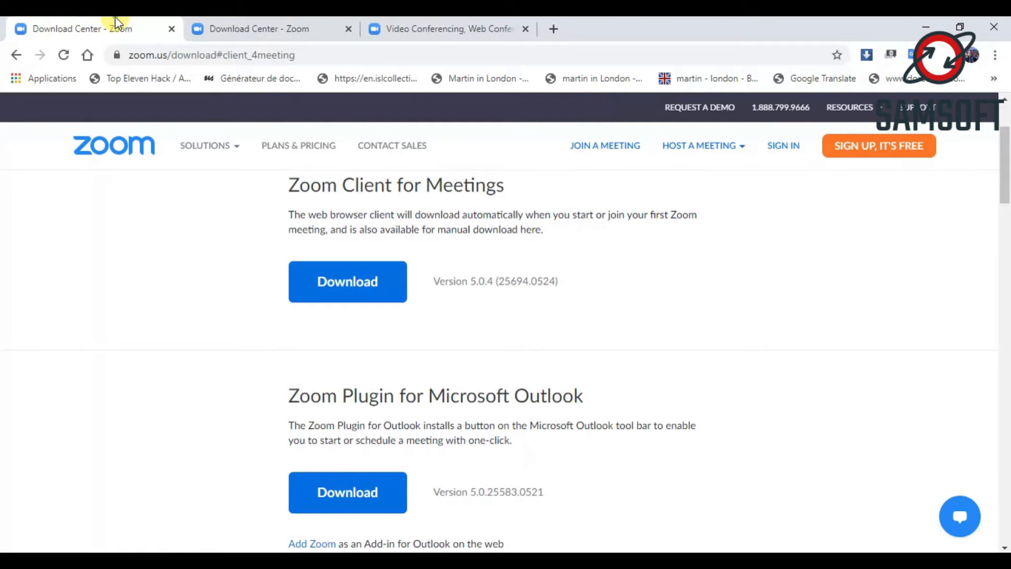
pyautogui.click(239, 28)
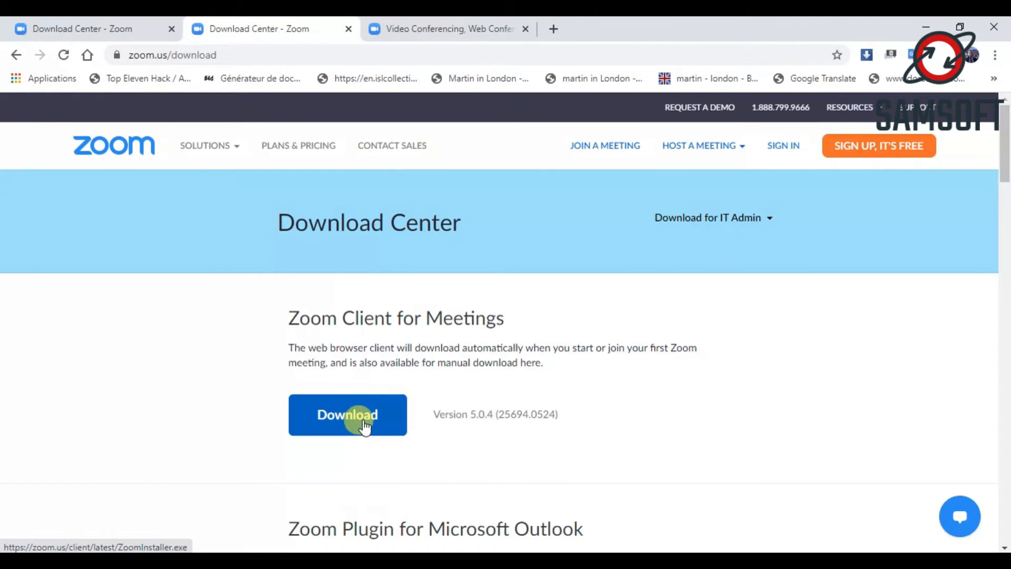
pyautogui.click(350, 413)
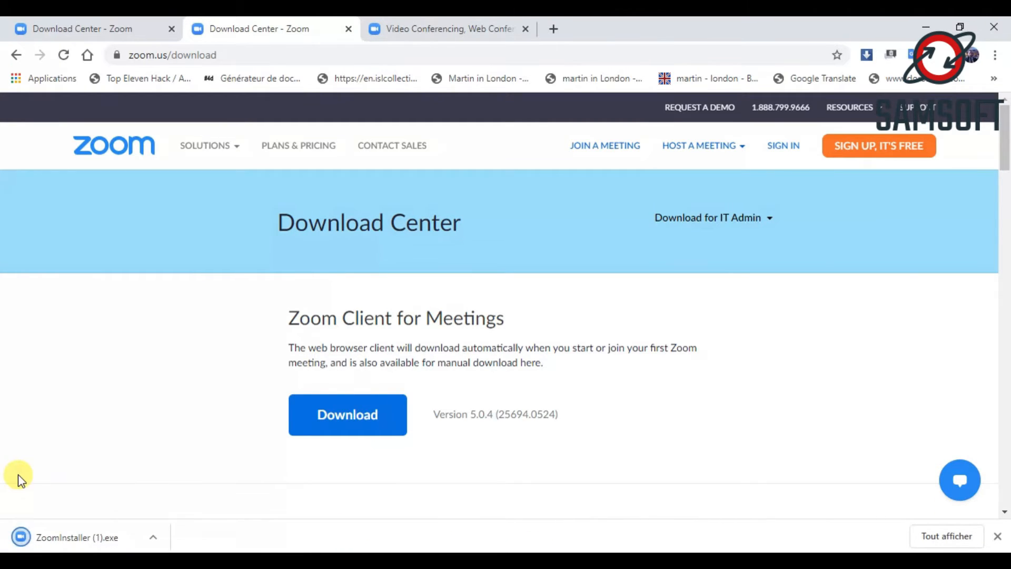
pyautogui.click(73, 539)
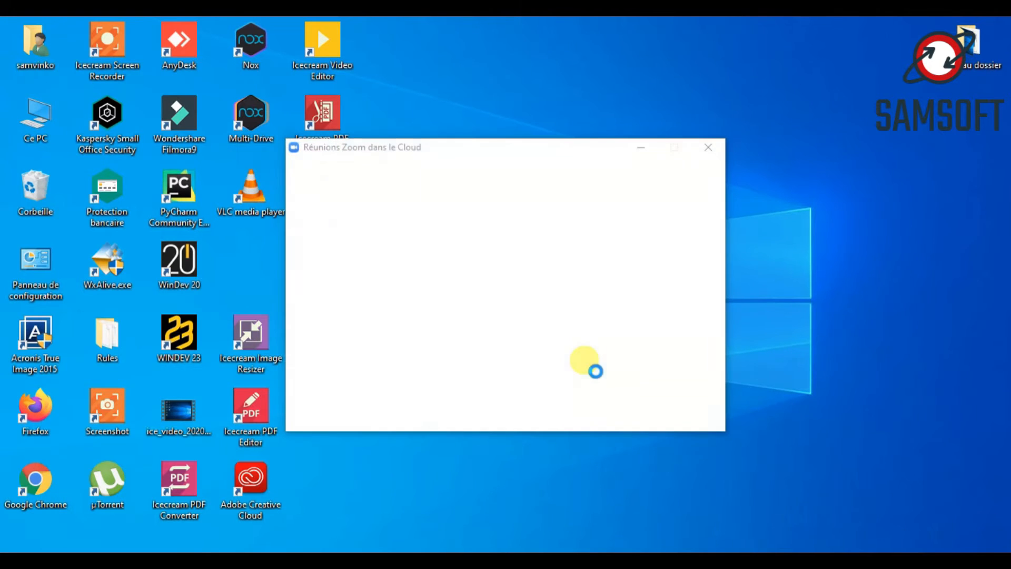
pyautogui.moveTo(490, 150); pyautogui.dragTo(573, 127)
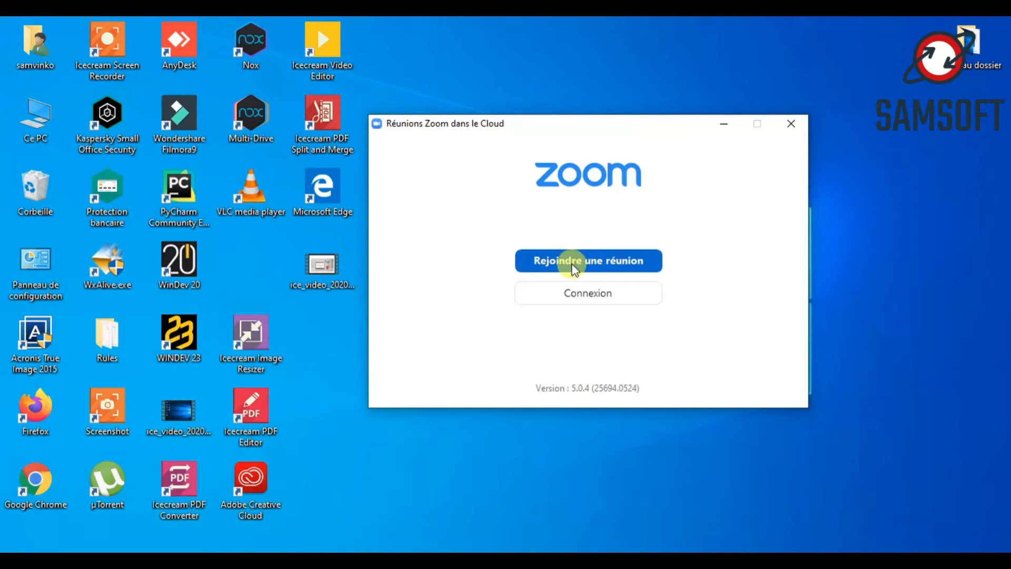
# - Examine the form for joining a meeting without signing in, including its name field, and cancel it
pyautogui.click(609, 259)
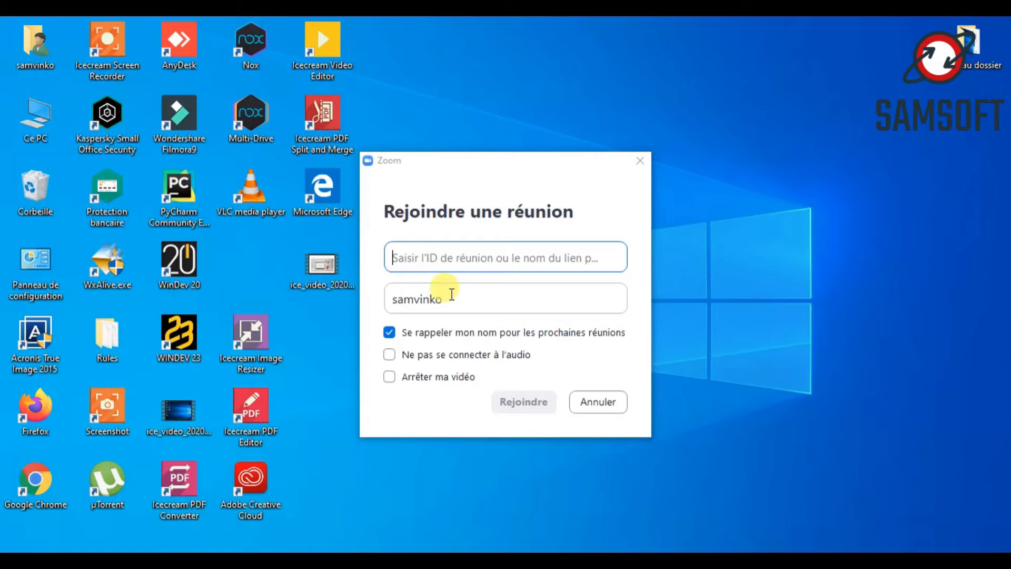
pyautogui.moveTo(449, 296); pyautogui.dragTo(374, 304)
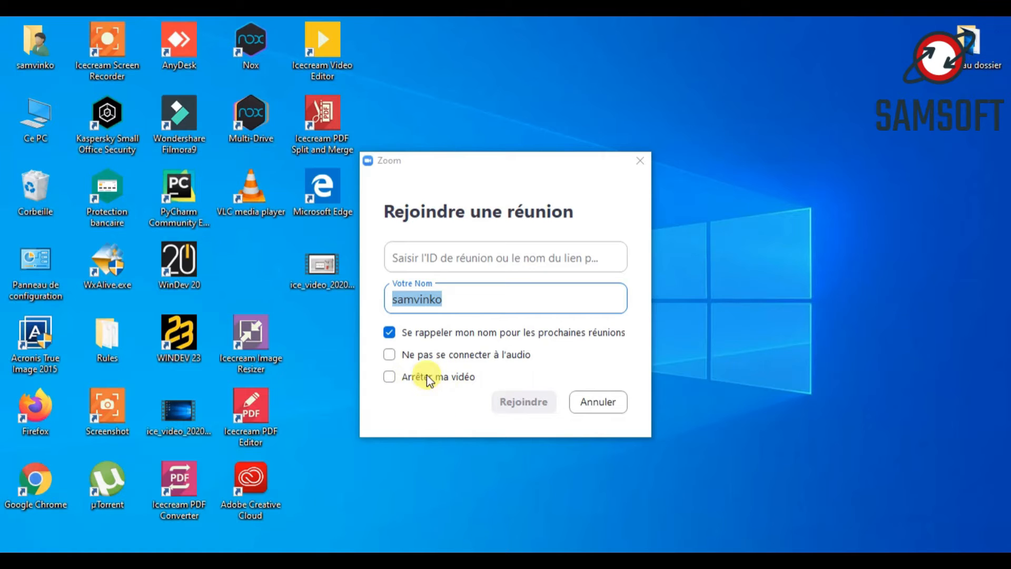
pyautogui.click(618, 405)
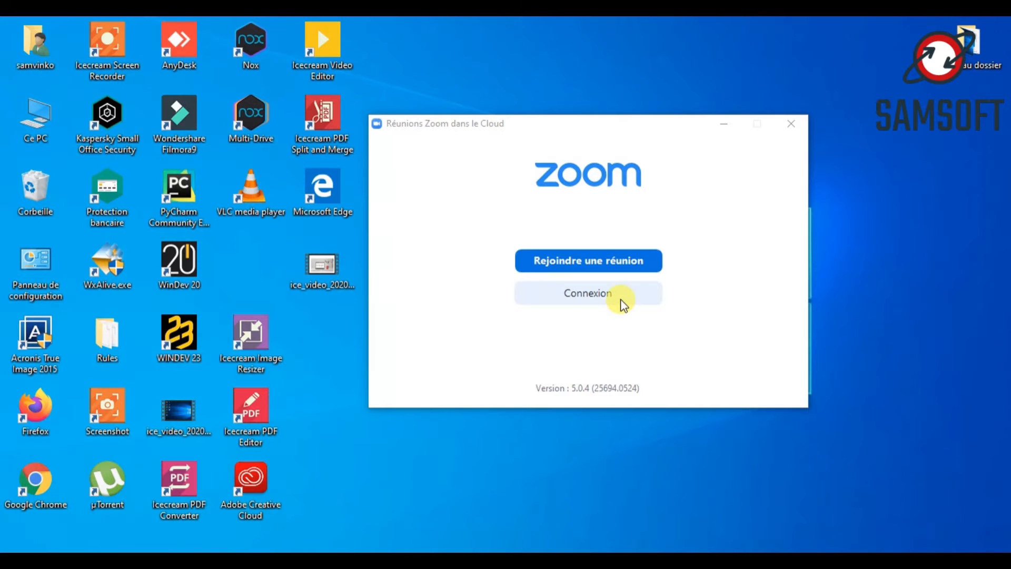
# - Sign in to Zoom with the existing Google account, launch the client from the browser and minimize the browser window
pyautogui.click(623, 304)
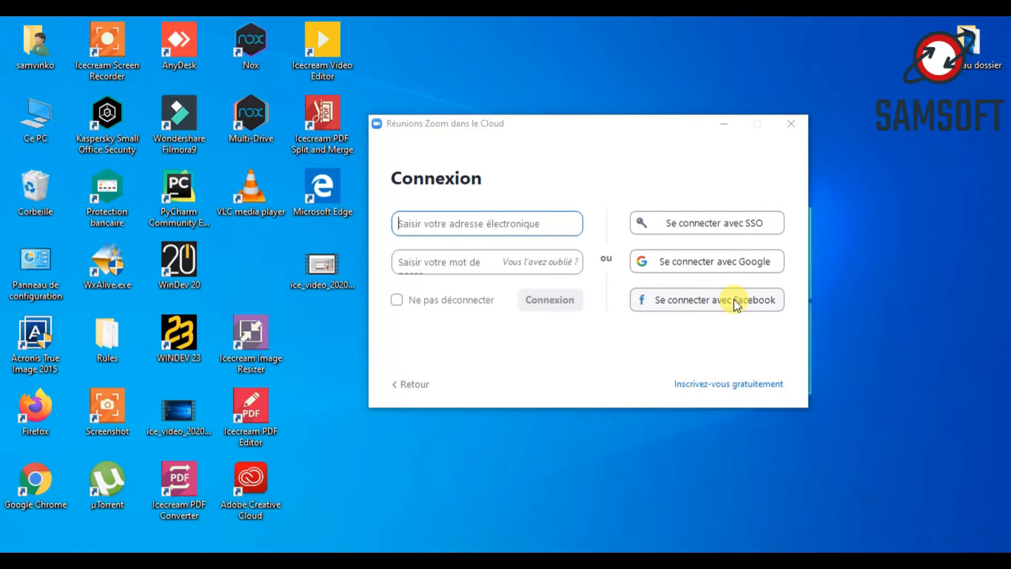
pyautogui.click(737, 258)
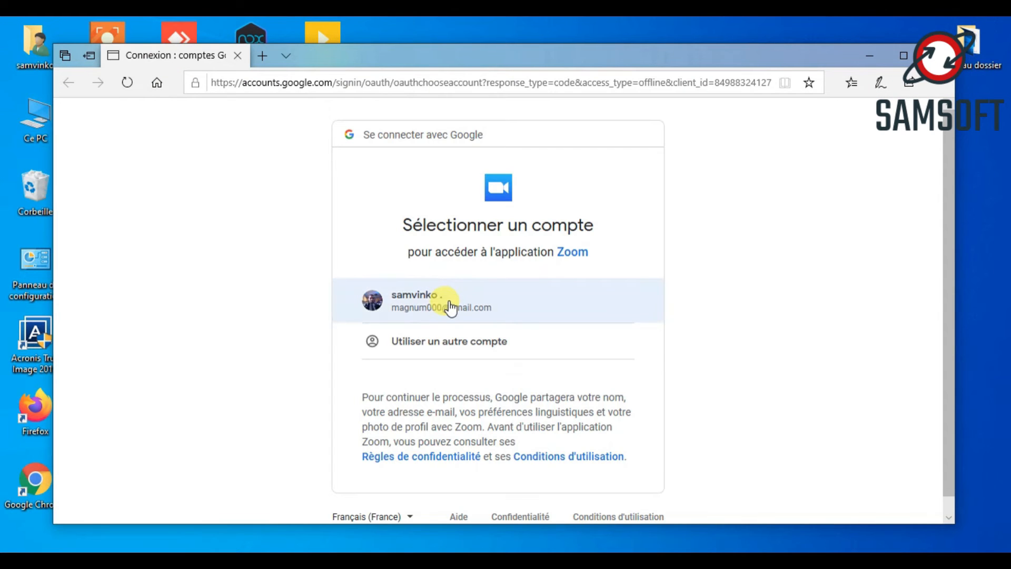
pyautogui.click(451, 307)
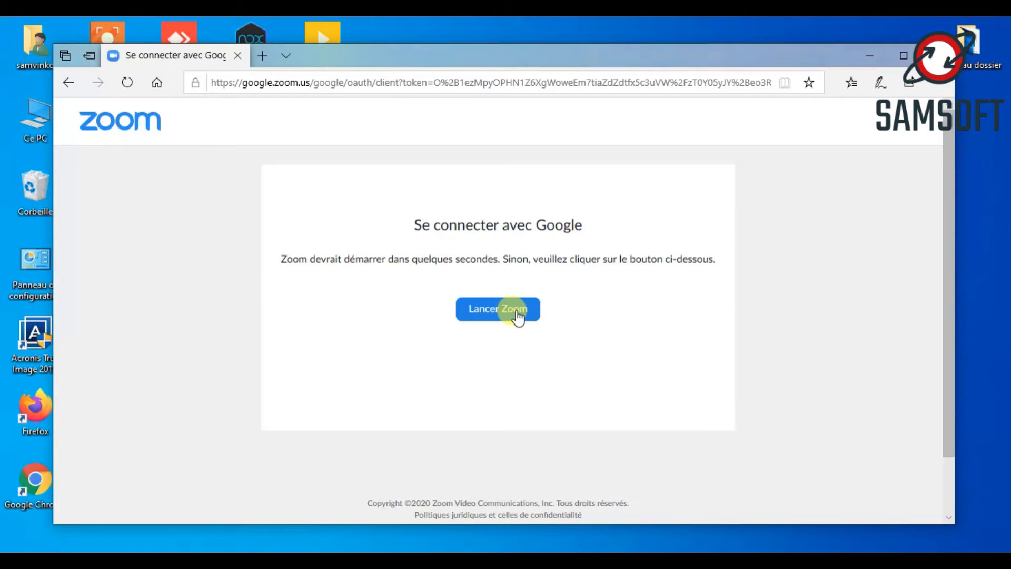
pyautogui.click(517, 317)
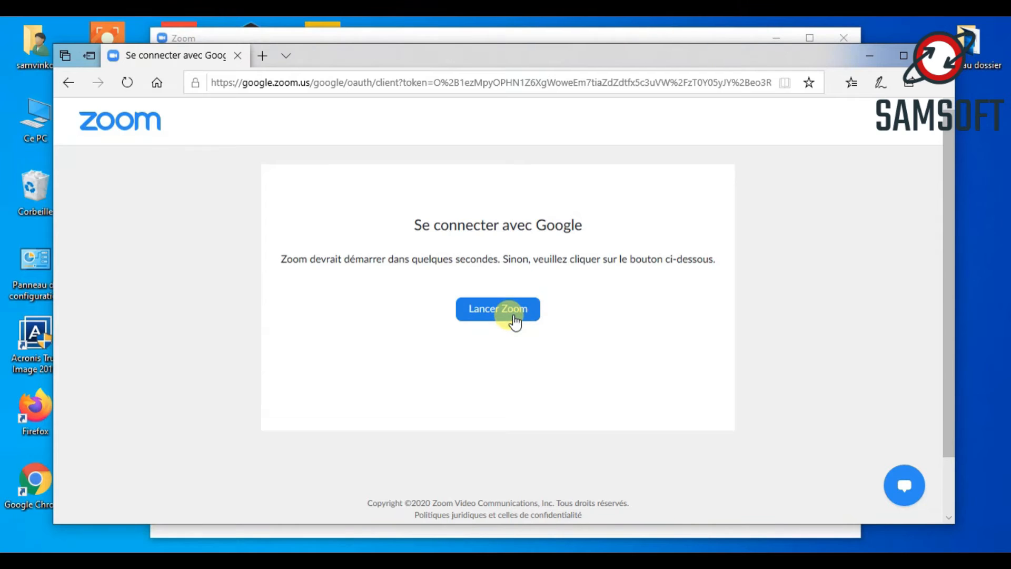
pyautogui.click(869, 58)
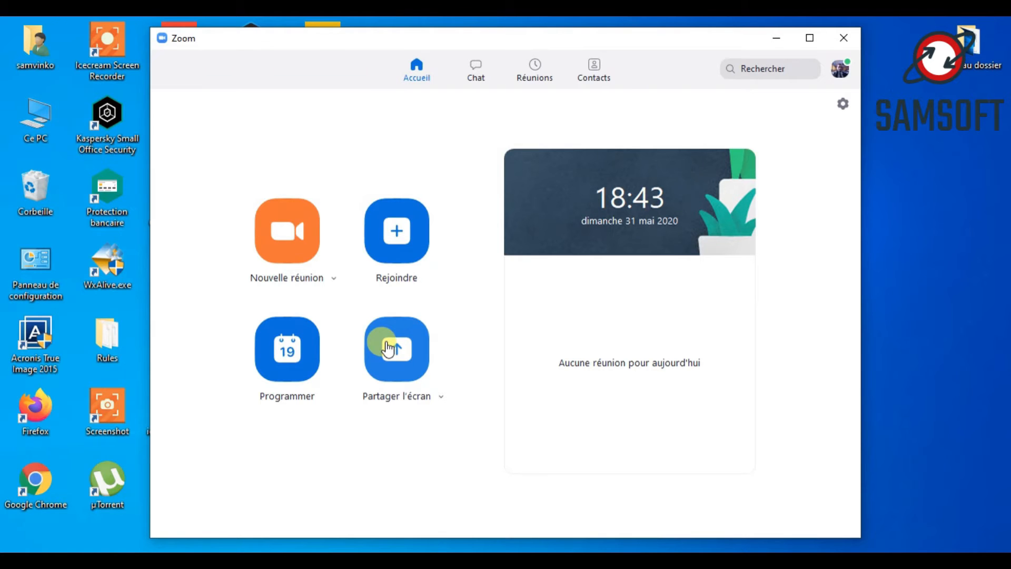
# - Examine the signed-in account's form for joining a meeting, including the participant name, and cancel it
pyautogui.click(416, 238)
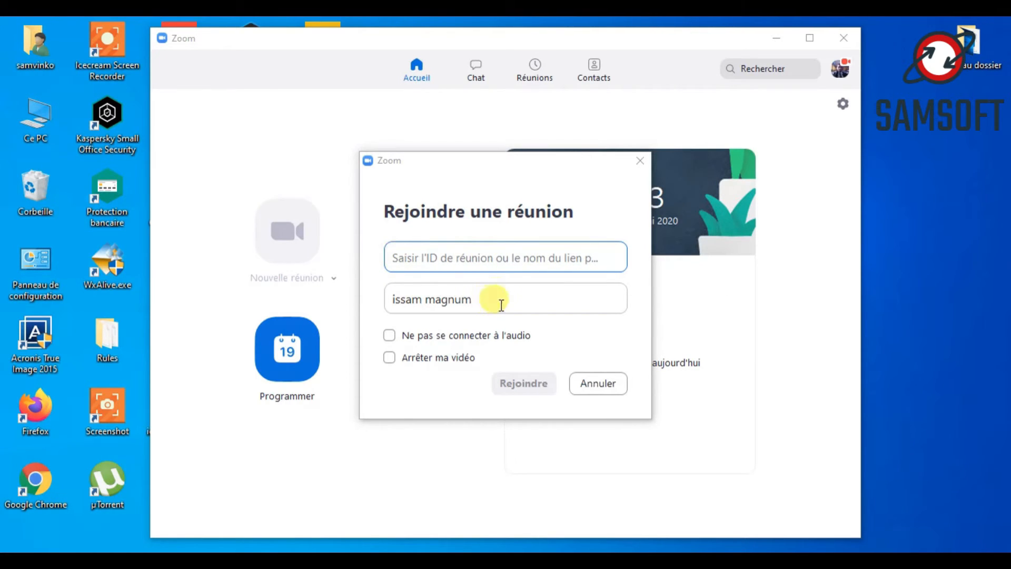
pyautogui.moveTo(498, 294); pyautogui.dragTo(379, 293)
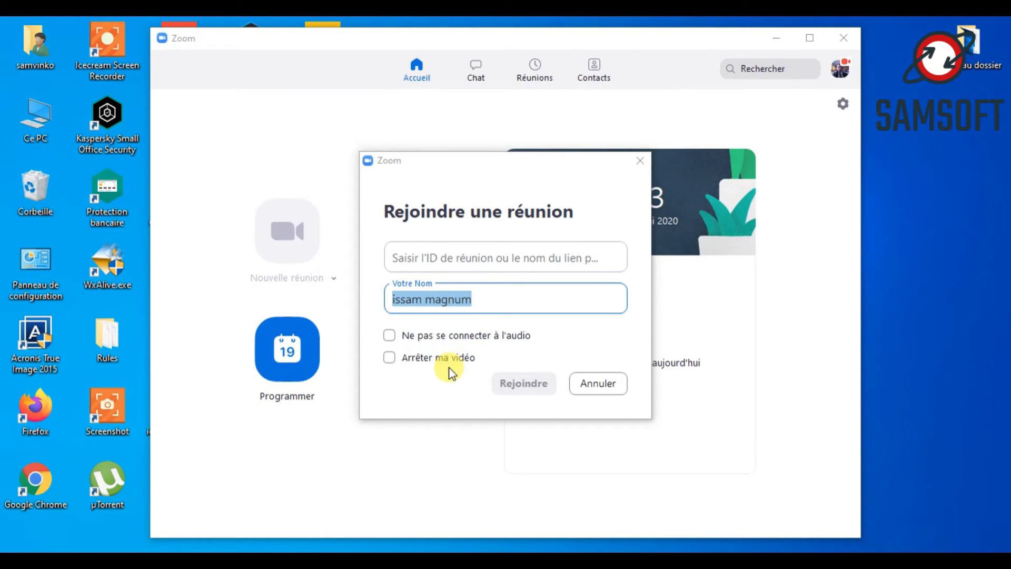
pyautogui.click(597, 383)
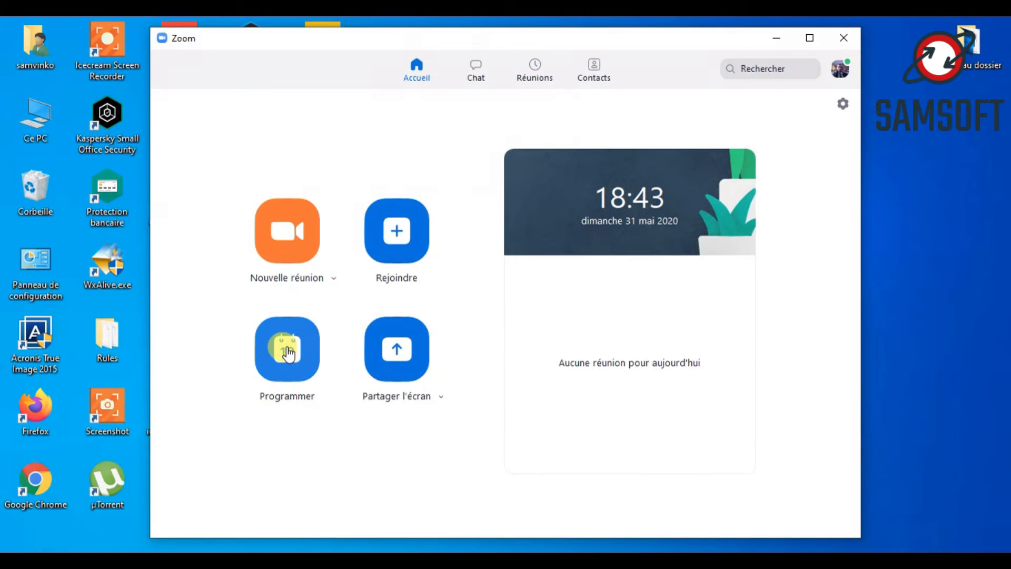
# - Start scheduling a new meeting and set its subject to "installation windows 7"
pyautogui.click(289, 376)
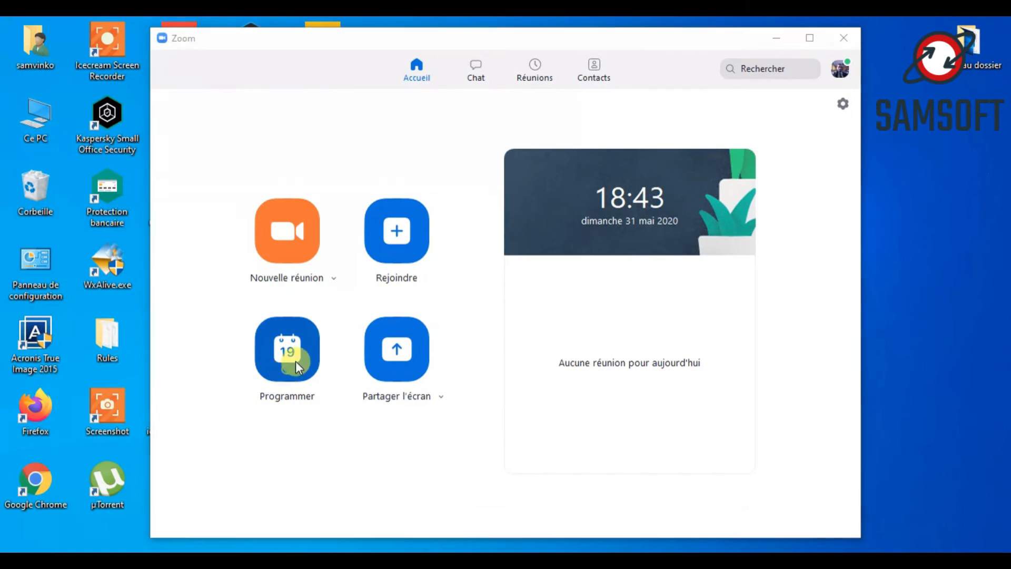
pyautogui.click(446, 112)
pyautogui.doubleClick(445, 113)
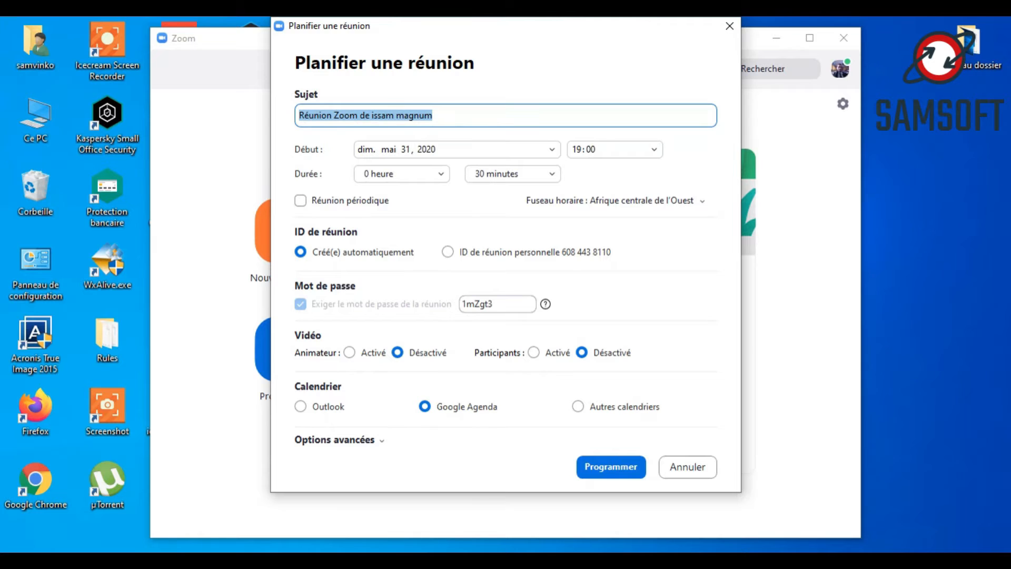
pyautogui.press('BackSpace')
pyautogui.write('ins')
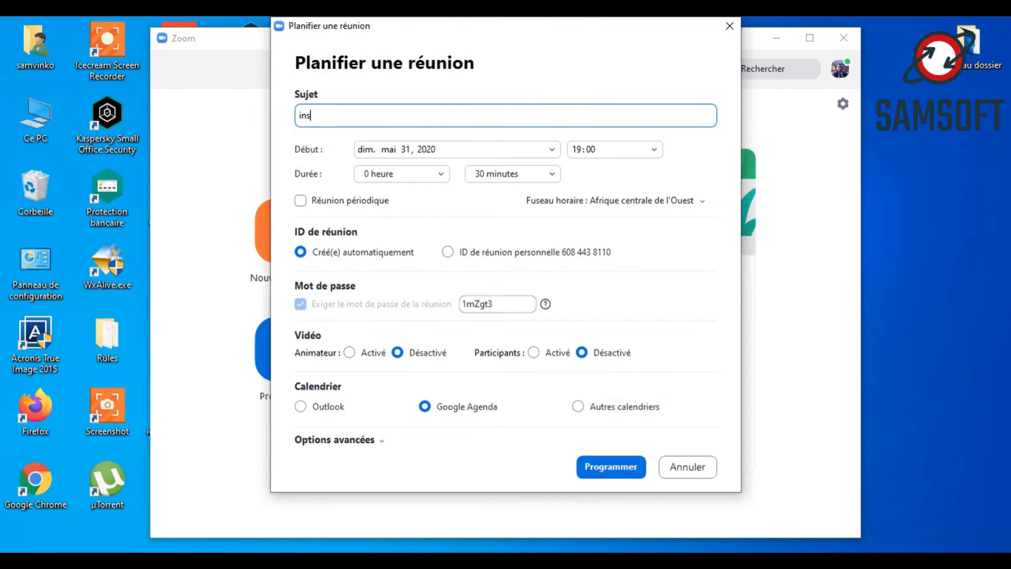
pyautogui.write('tallation windows 7')
# - Set the meeting's start to Saturday 6 June 2020 at 18:00 and the duration's hours to 0
pyautogui.click(489, 153)
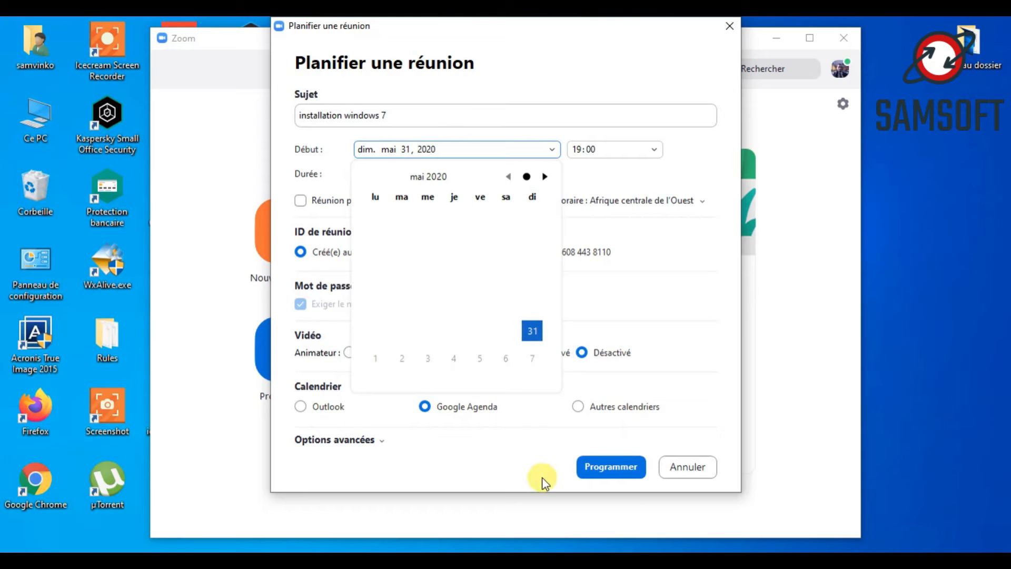
pyautogui.click(507, 358)
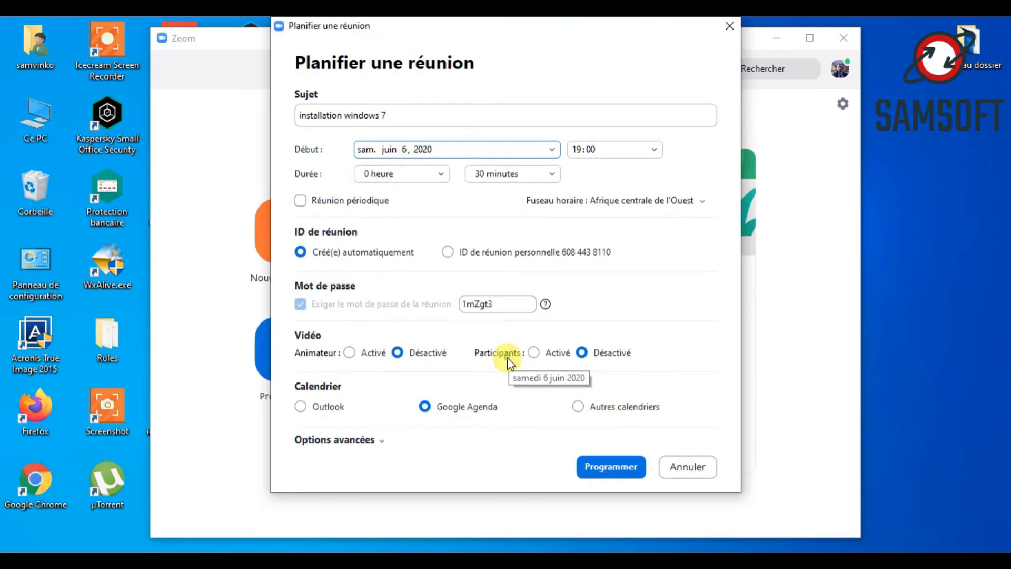
pyautogui.click(614, 150)
pyautogui.click(606, 211)
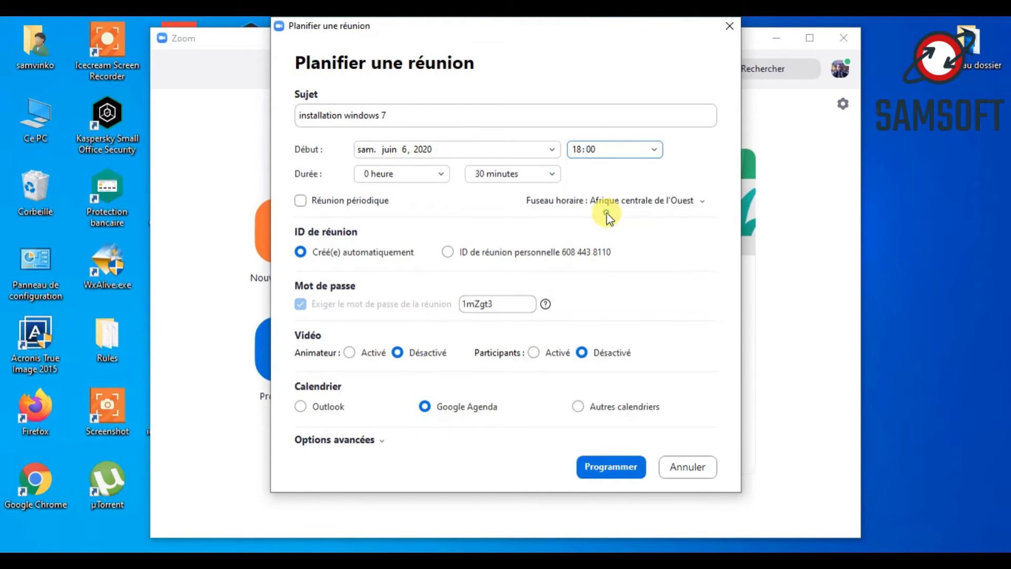
pyautogui.click(399, 173)
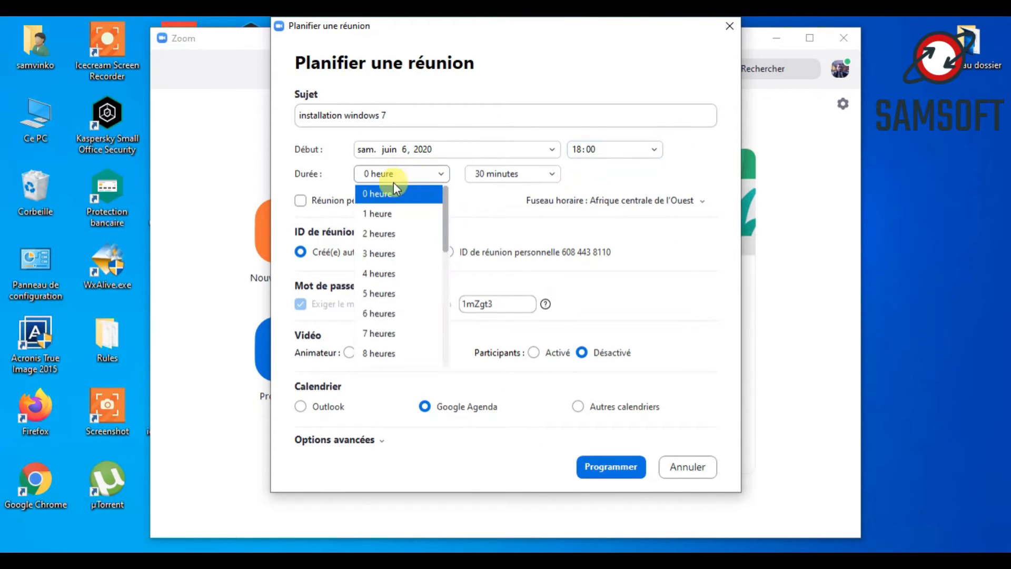
pyautogui.click(396, 192)
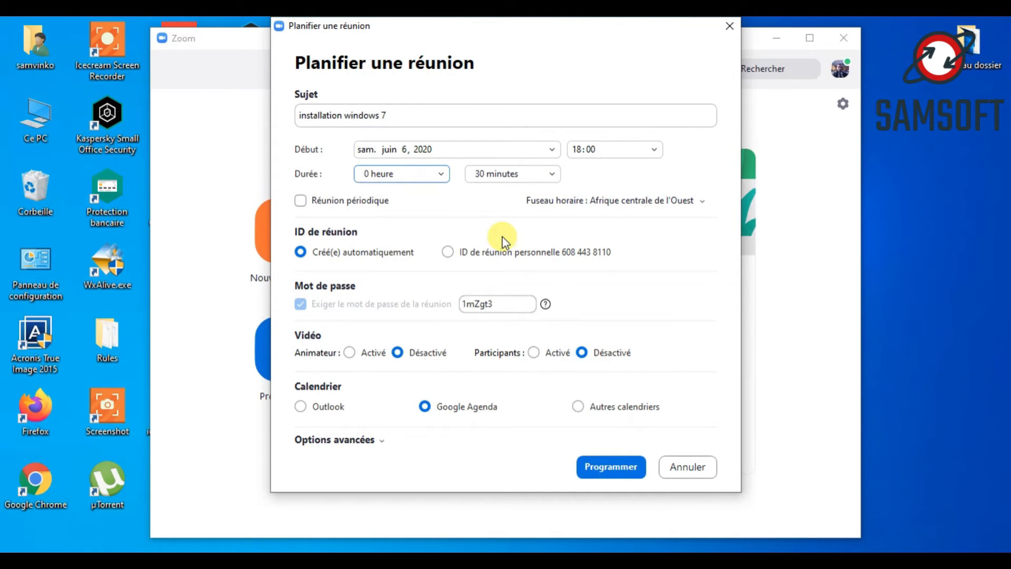
# - Use the personal meeting ID for the scheduled meeting and expand the advanced options
pyautogui.click(448, 251)
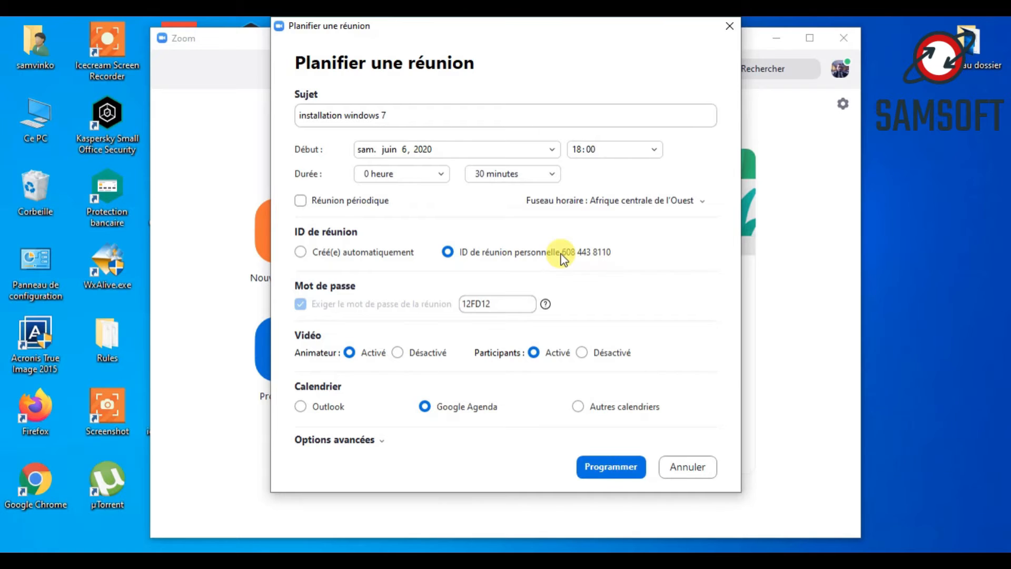
pyautogui.doubleClick(503, 303)
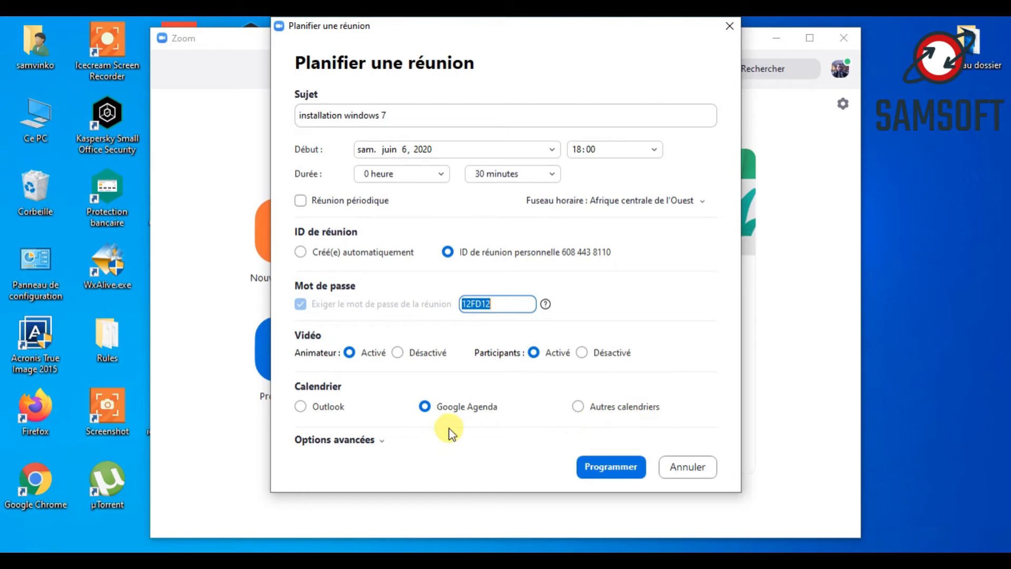
pyautogui.click(383, 442)
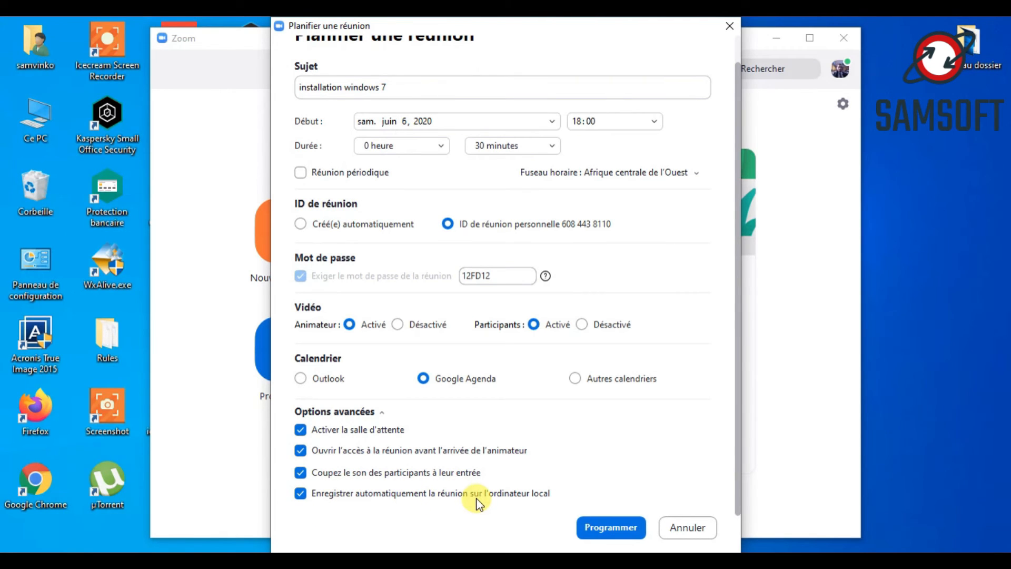
# - Schedule the meeting with Google Agenda and authorize Zoom to access the Google account's calendar
pyautogui.click(618, 528)
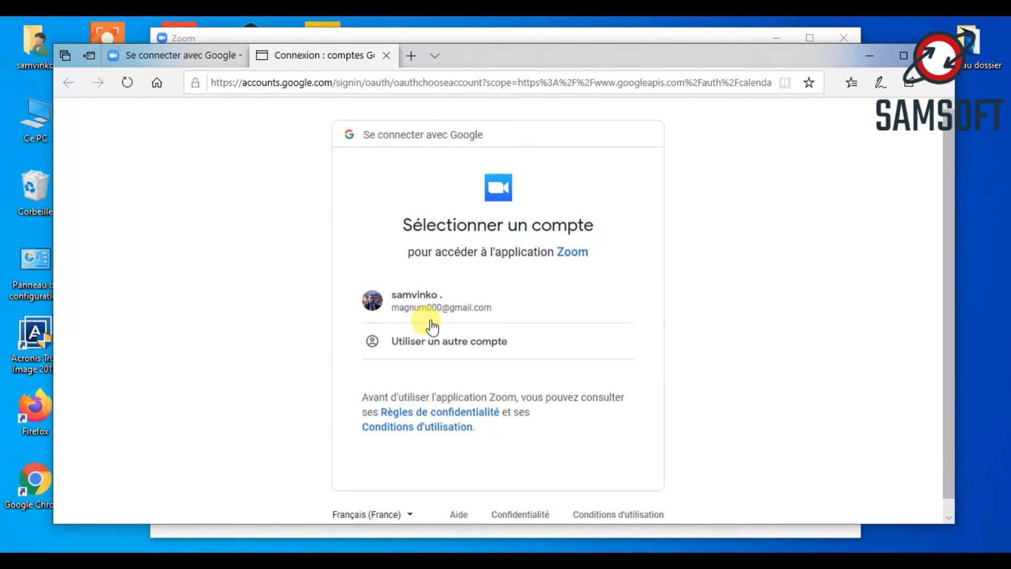
pyautogui.click(431, 305)
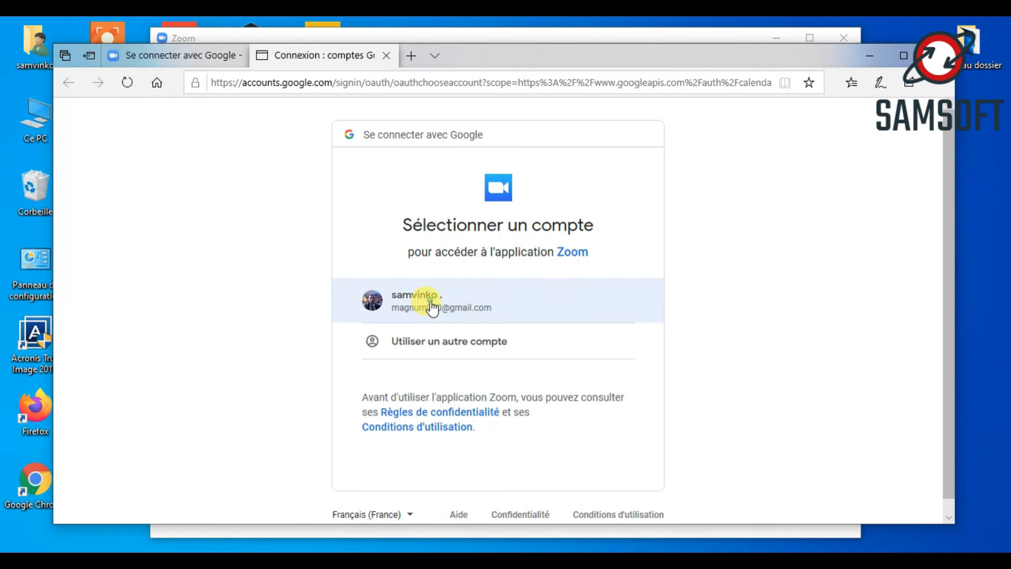
pyautogui.scroll(-3, 527, 347)
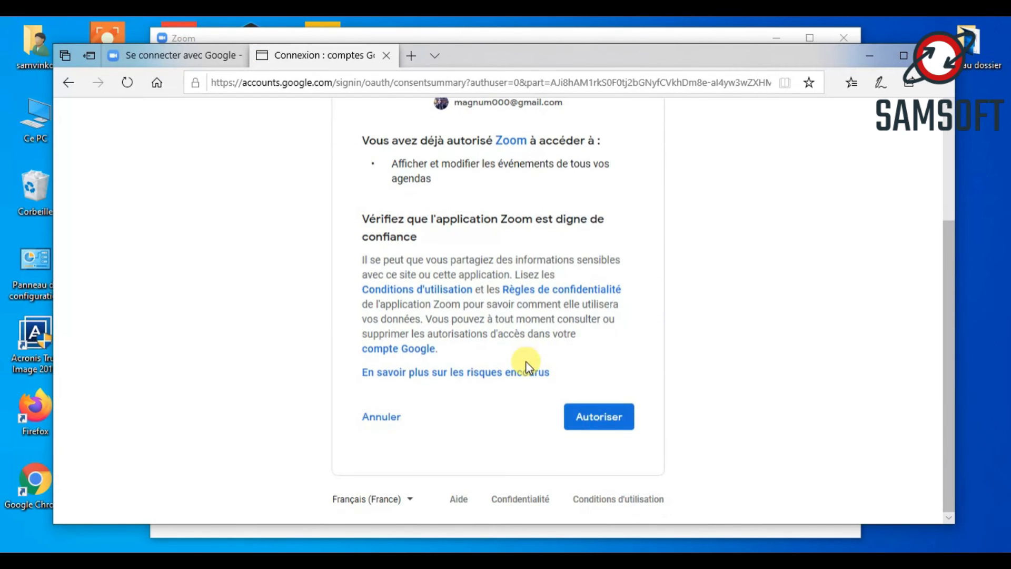
pyautogui.click(598, 415)
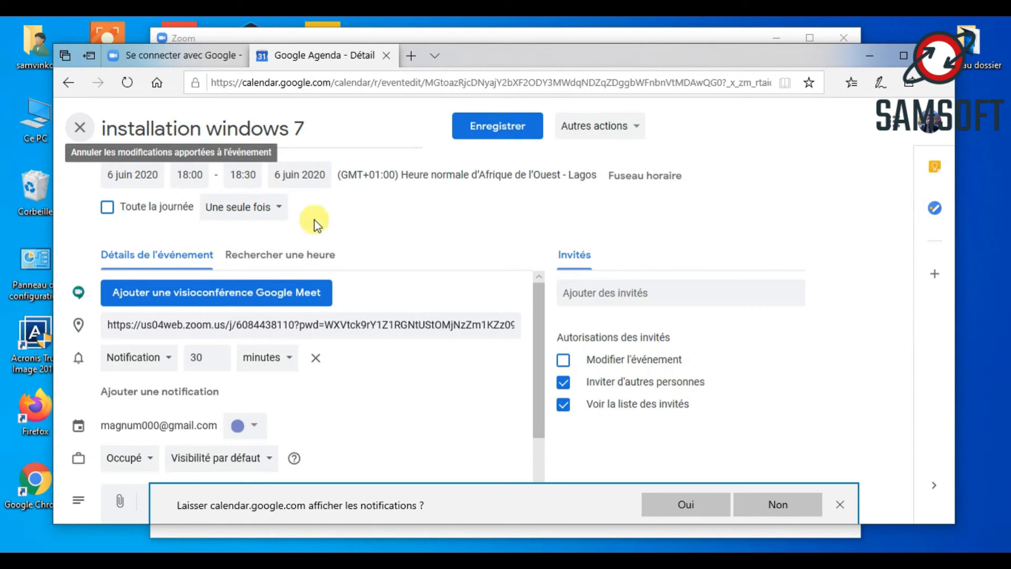
# - Give the calendar event a custom recurrence, every 1 week on Monday, Thursday and Saturday, with no end date
pyautogui.click(274, 209)
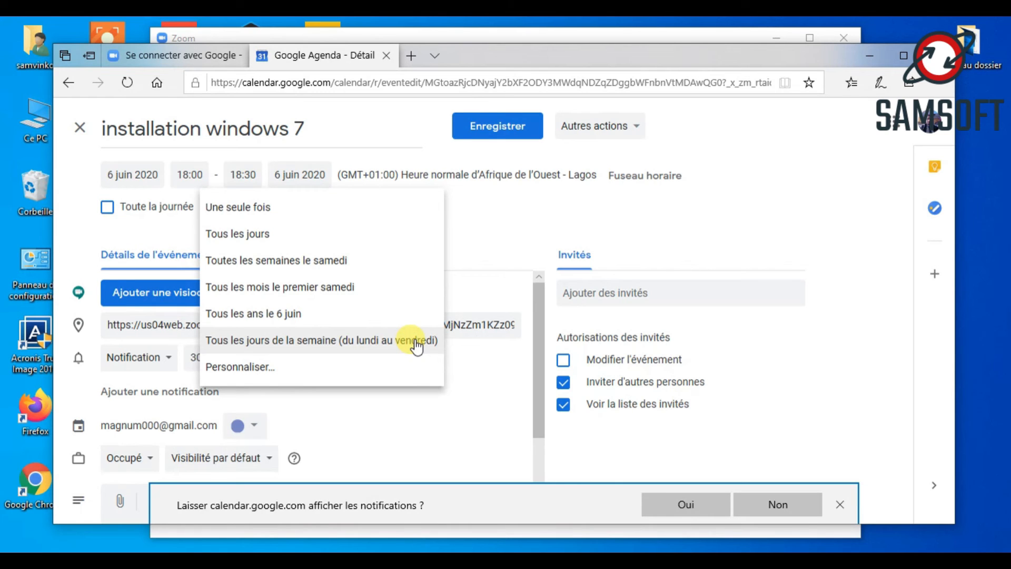
pyautogui.click(259, 369)
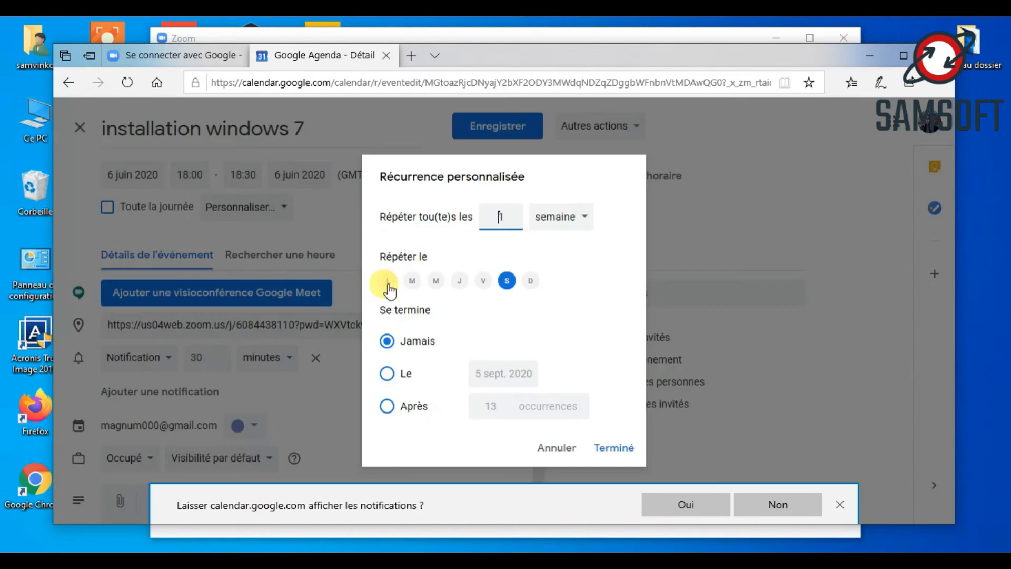
pyautogui.click(389, 284)
pyautogui.click(413, 283)
pyautogui.click(435, 284)
pyautogui.click(435, 280)
pyautogui.click(413, 280)
pyautogui.click(457, 280)
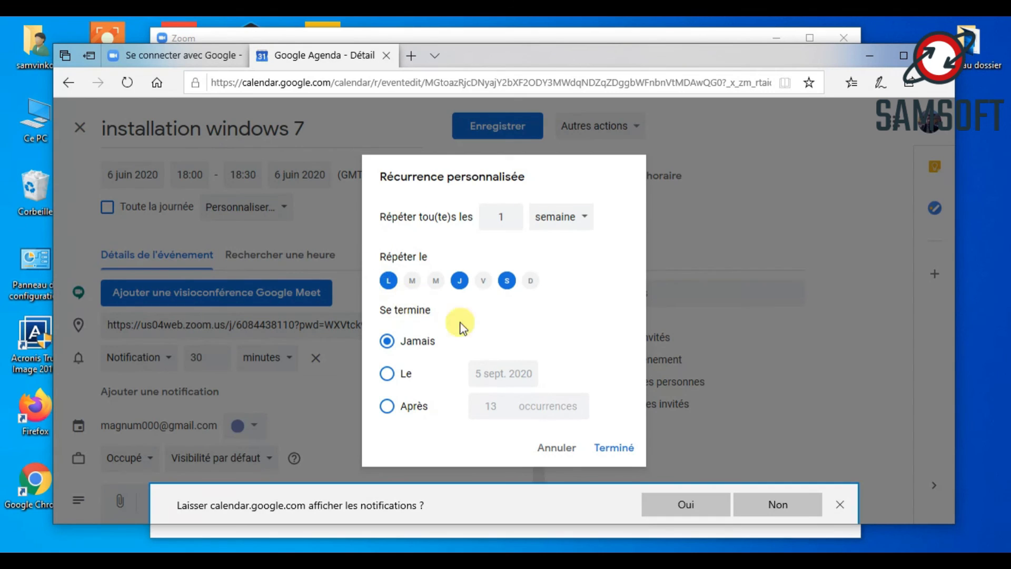
pyautogui.click(613, 447)
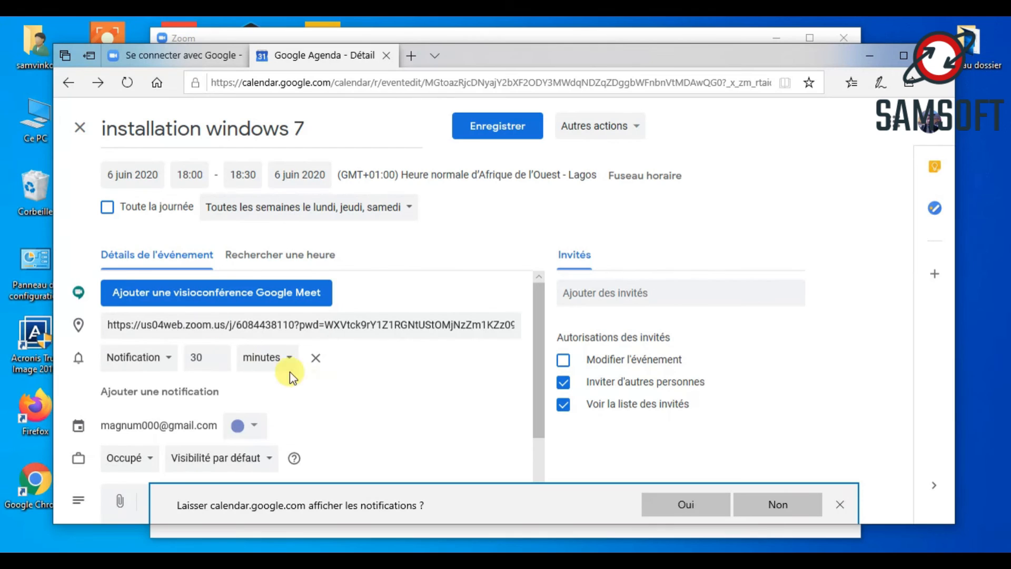
# - Examine the event's notification time, availability choices, guest permissions and suggested guests
pyautogui.doubleClick(203, 358)
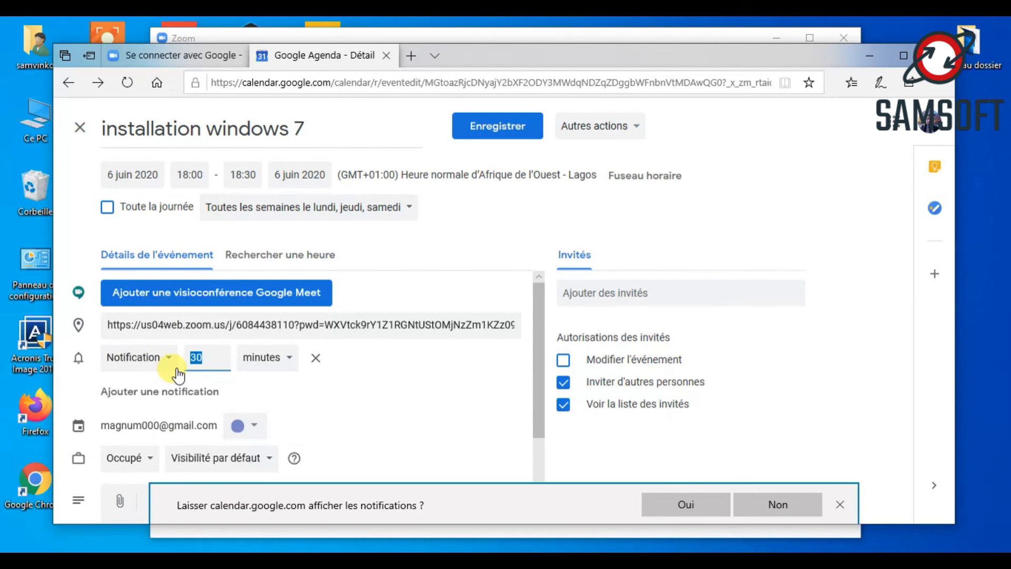
pyautogui.scroll(-1, 240, 360)
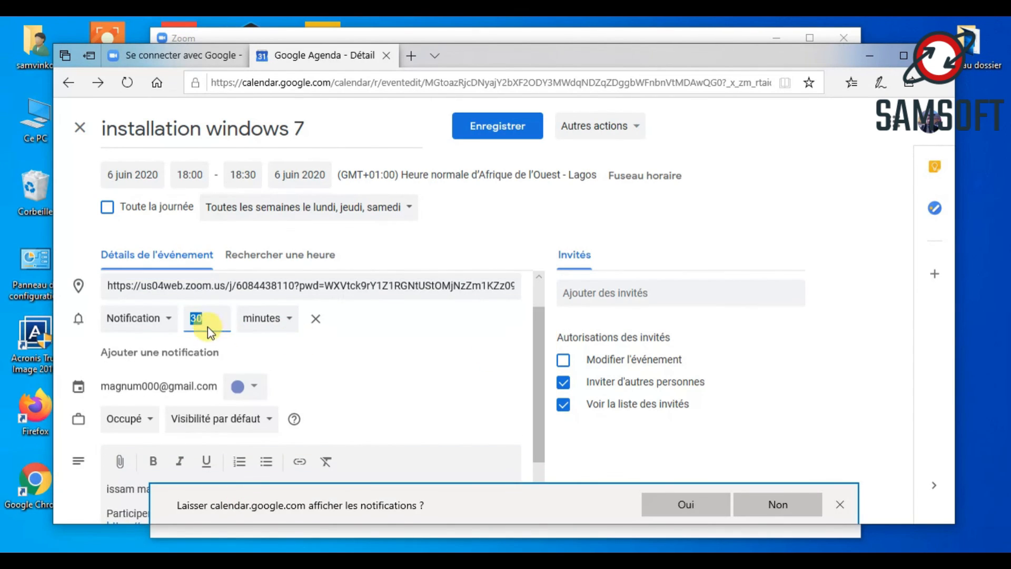
pyautogui.scroll(-2, 532, 354)
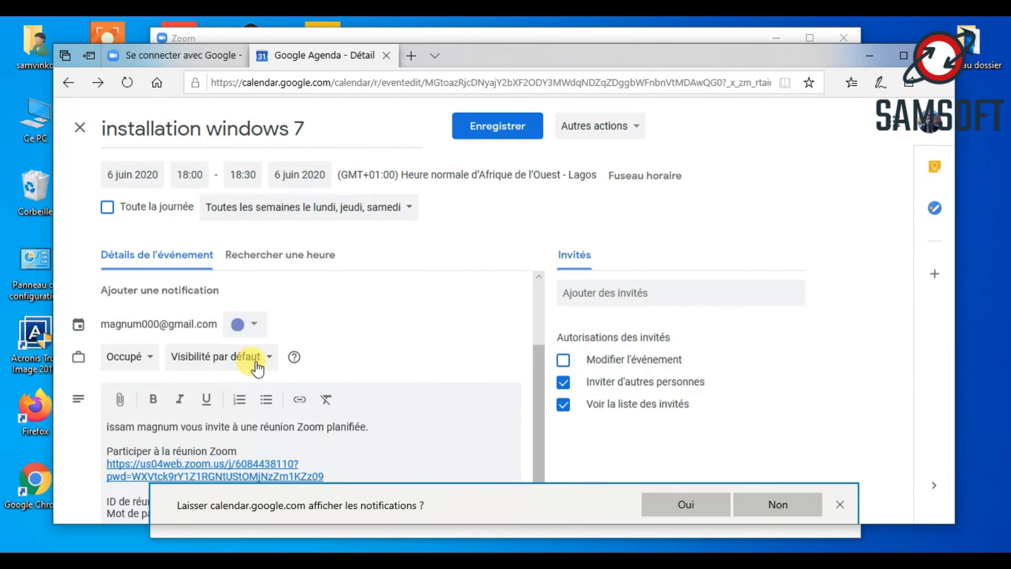
pyautogui.click(135, 356)
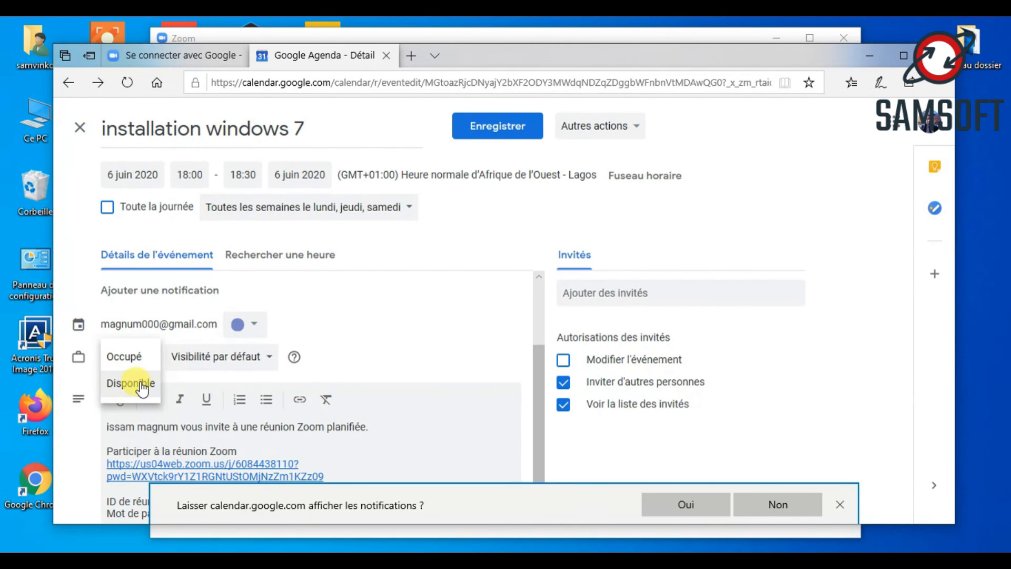
pyautogui.moveTo(549, 389); pyautogui.dragTo(312, 445)
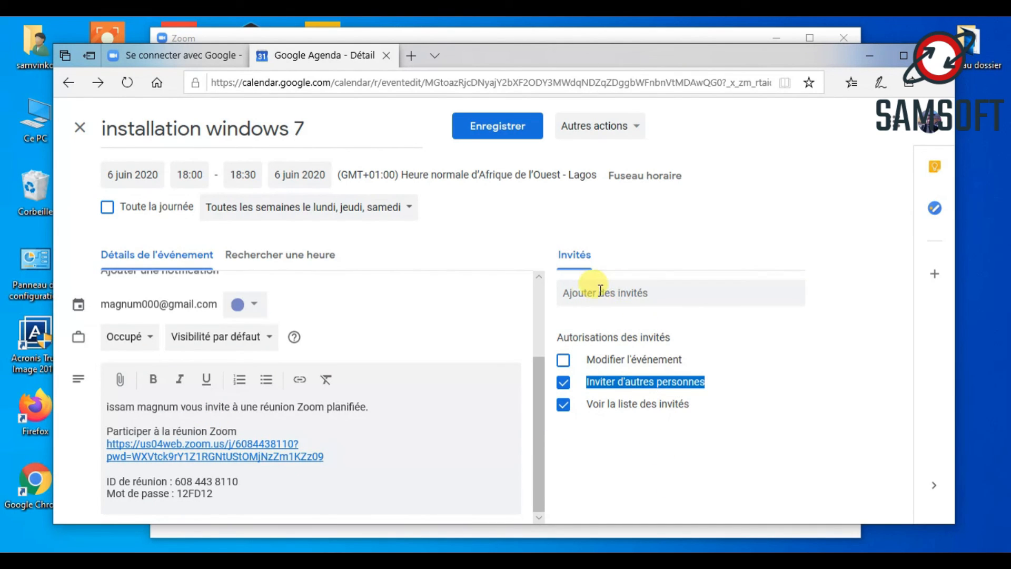
pyautogui.click(694, 291)
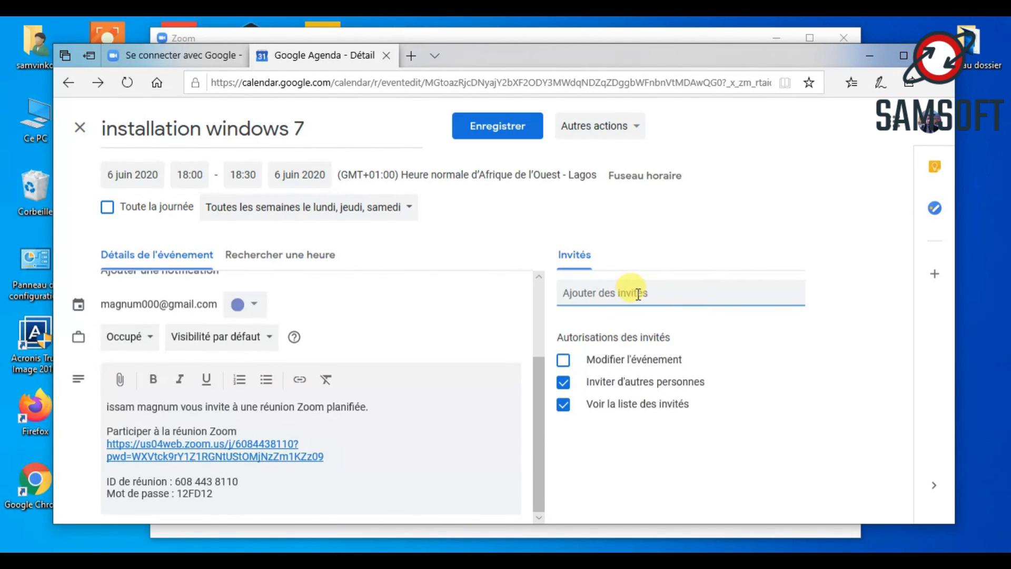
pyautogui.click(627, 298)
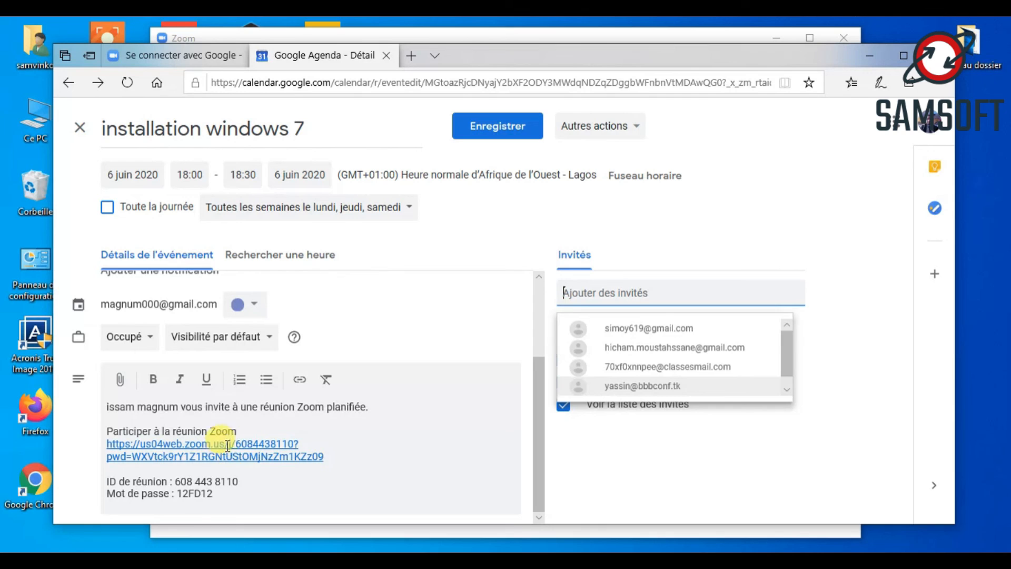
# - Examine the Zoom join link and meeting ID in the event's description
pyautogui.moveTo(306, 479); pyautogui.dragTo(224, 444)
pyautogui.moveTo(338, 442); pyautogui.dragTo(287, 464)
pyautogui.click(343, 444)
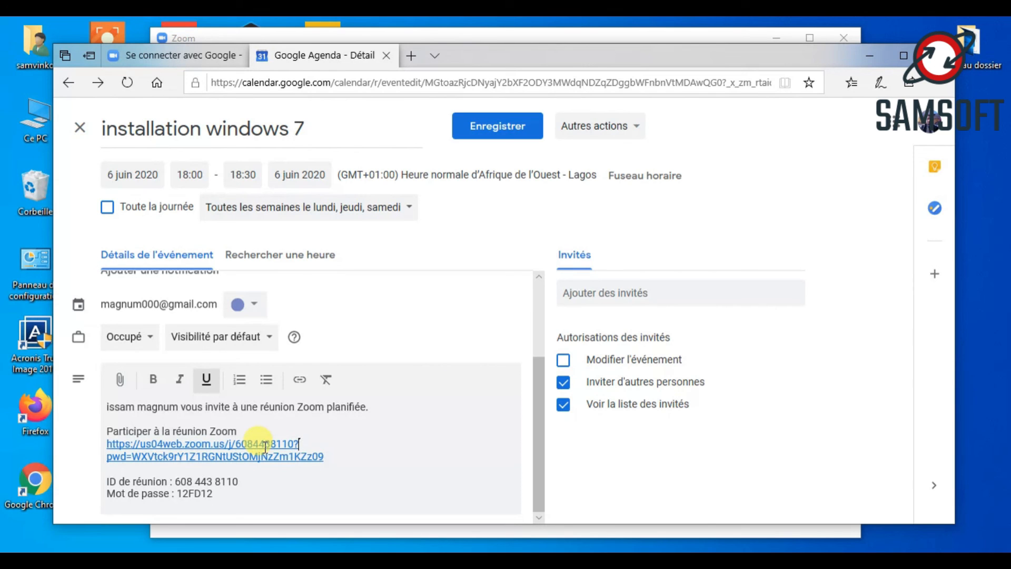
pyautogui.moveTo(173, 481); pyautogui.dragTo(255, 489)
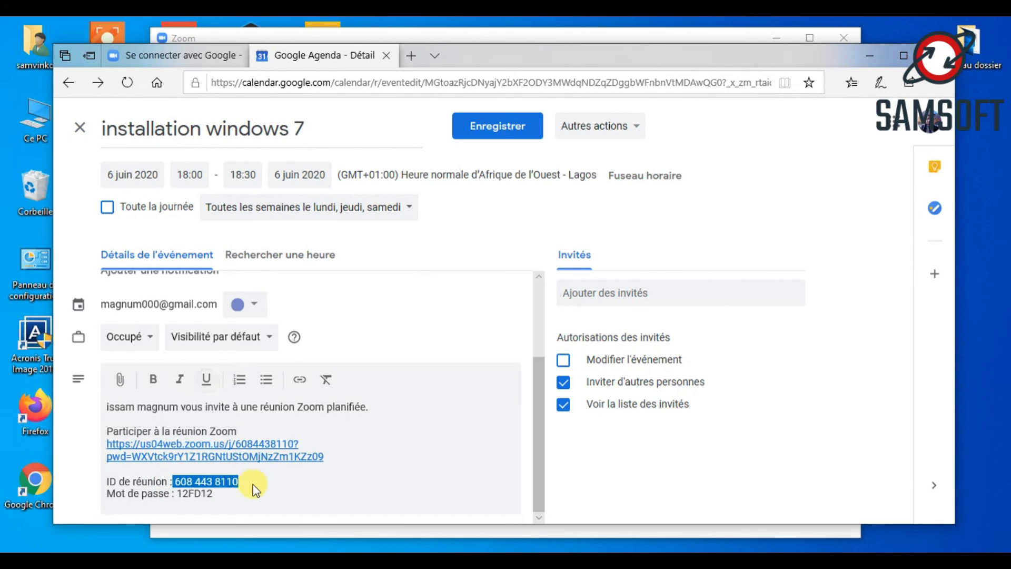
pyautogui.moveTo(336, 458); pyautogui.dragTo(210, 443)
pyautogui.click(396, 442)
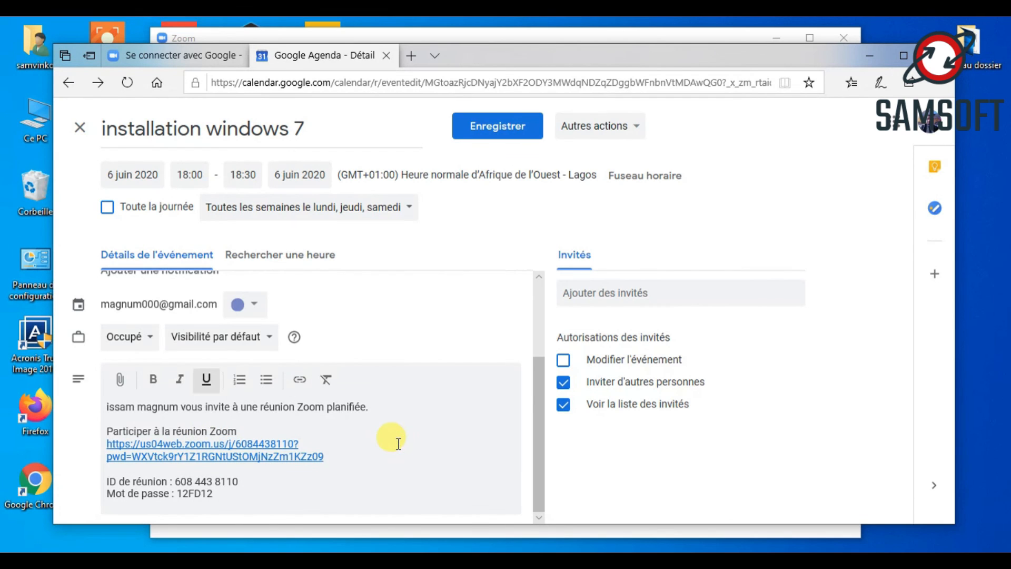
pyautogui.moveTo(336, 448); pyautogui.dragTo(282, 442)
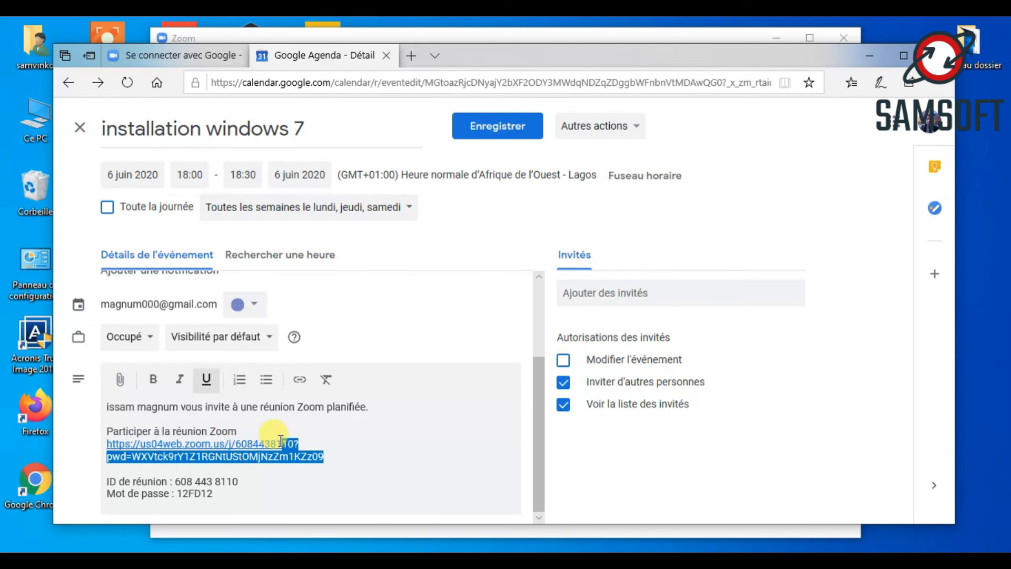
pyautogui.click(351, 441)
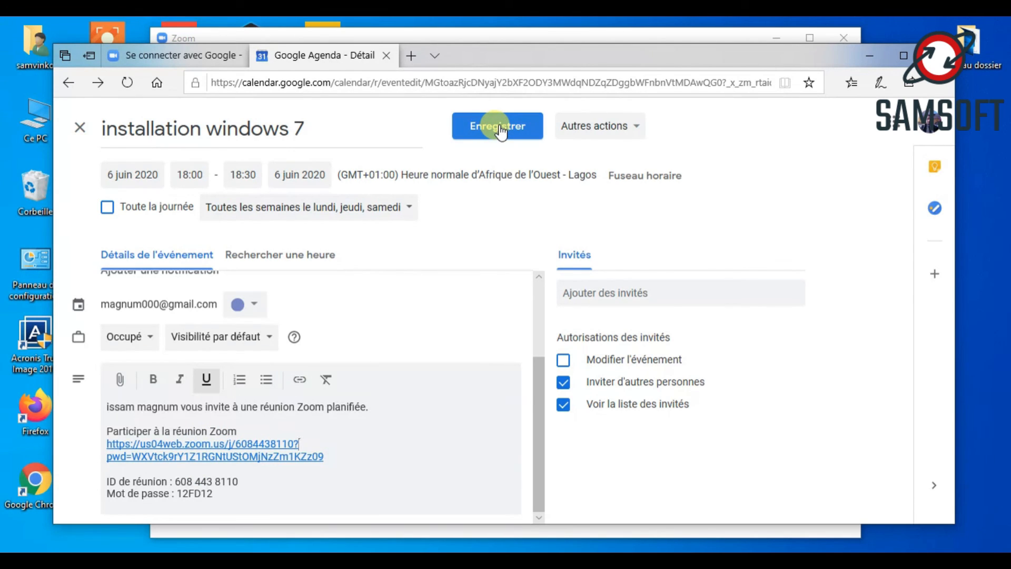
# - Save the calendar event and put the browser away to return to the Zoom client
pyautogui.click(519, 136)
pyautogui.click(872, 49)
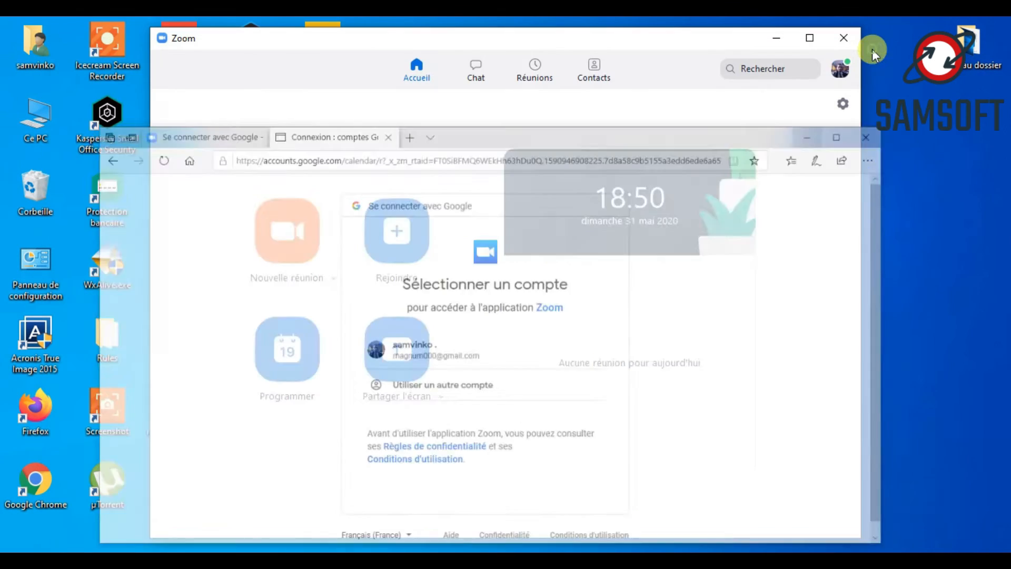
# - Examine the invitation text and the edit form of the upcoming "installation windows 7" meeting, and leave the form without saving
pyautogui.click(535, 79)
pyautogui.click(248, 427)
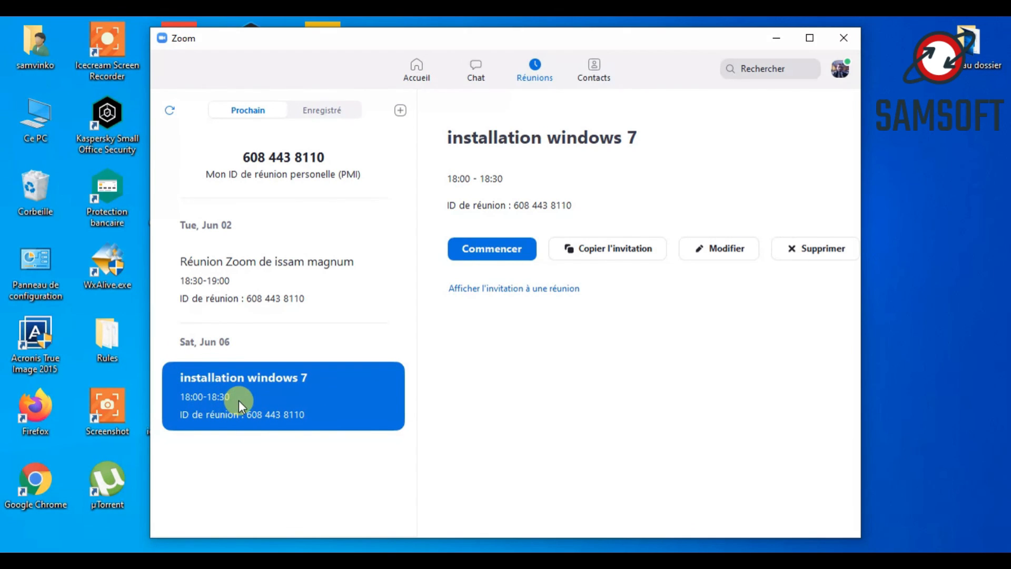
pyautogui.click(550, 287)
pyautogui.moveTo(535, 411); pyautogui.dragTo(445, 313)
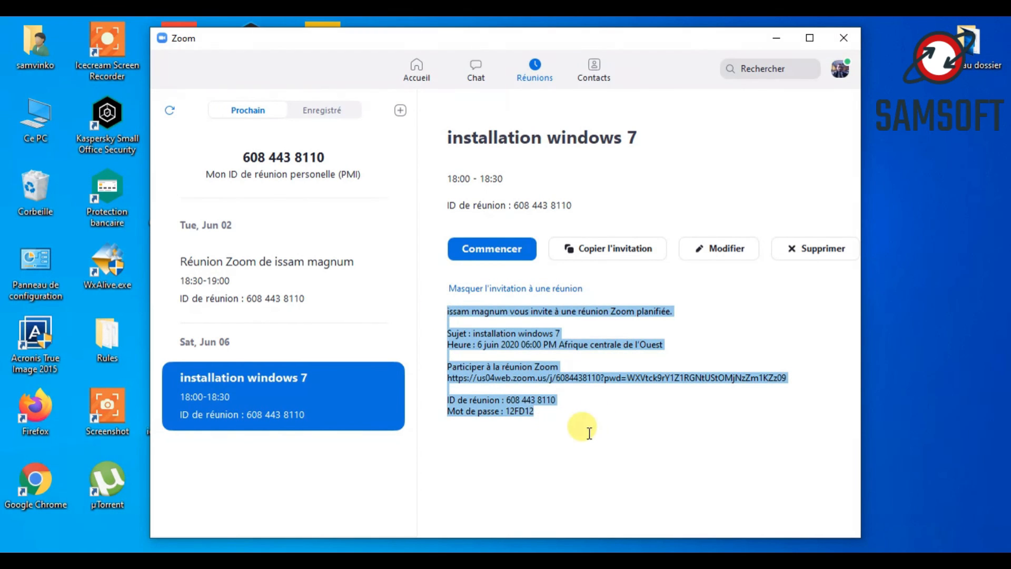
pyautogui.click(557, 425)
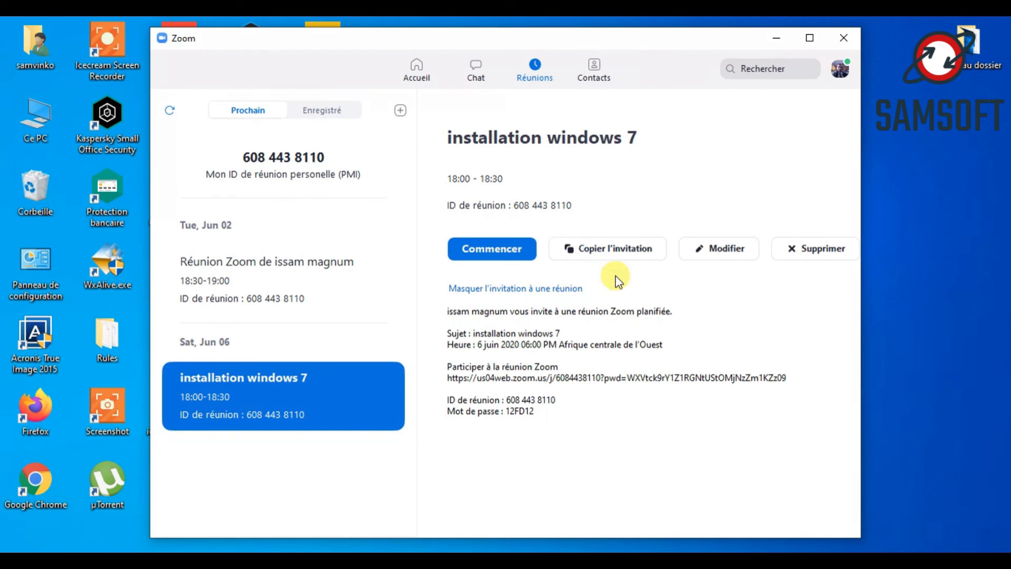
pyautogui.click(738, 258)
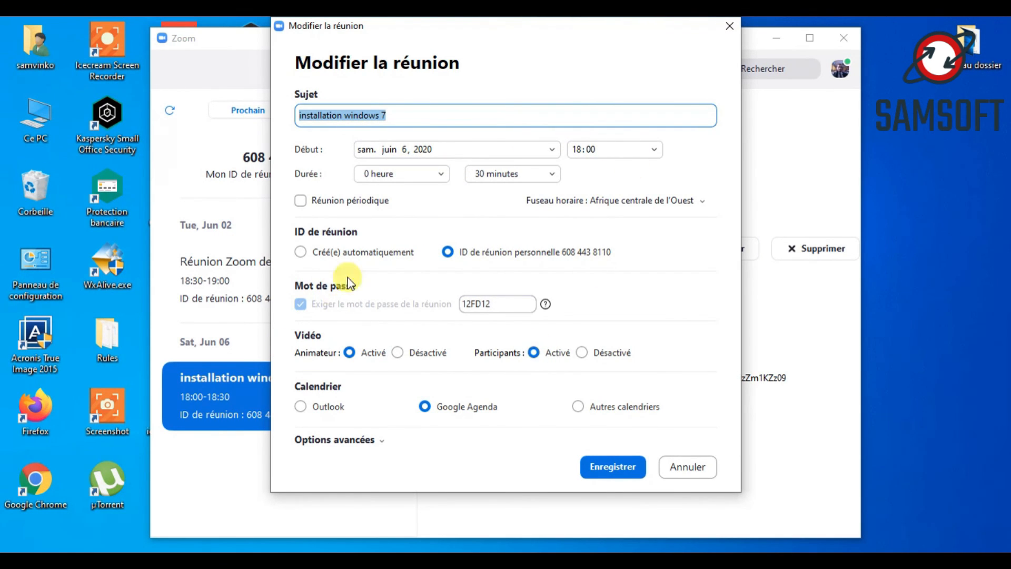
pyautogui.click(688, 467)
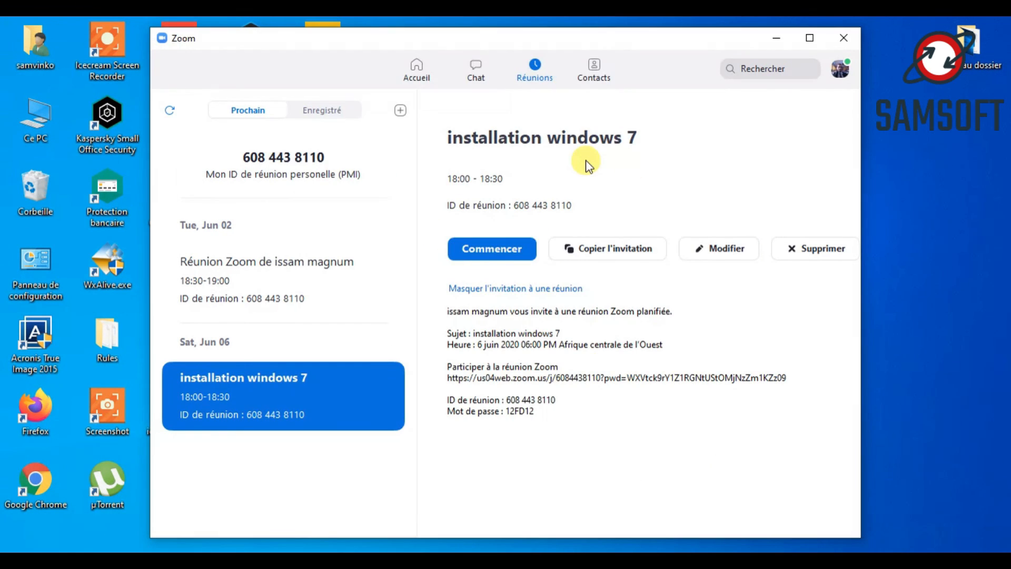